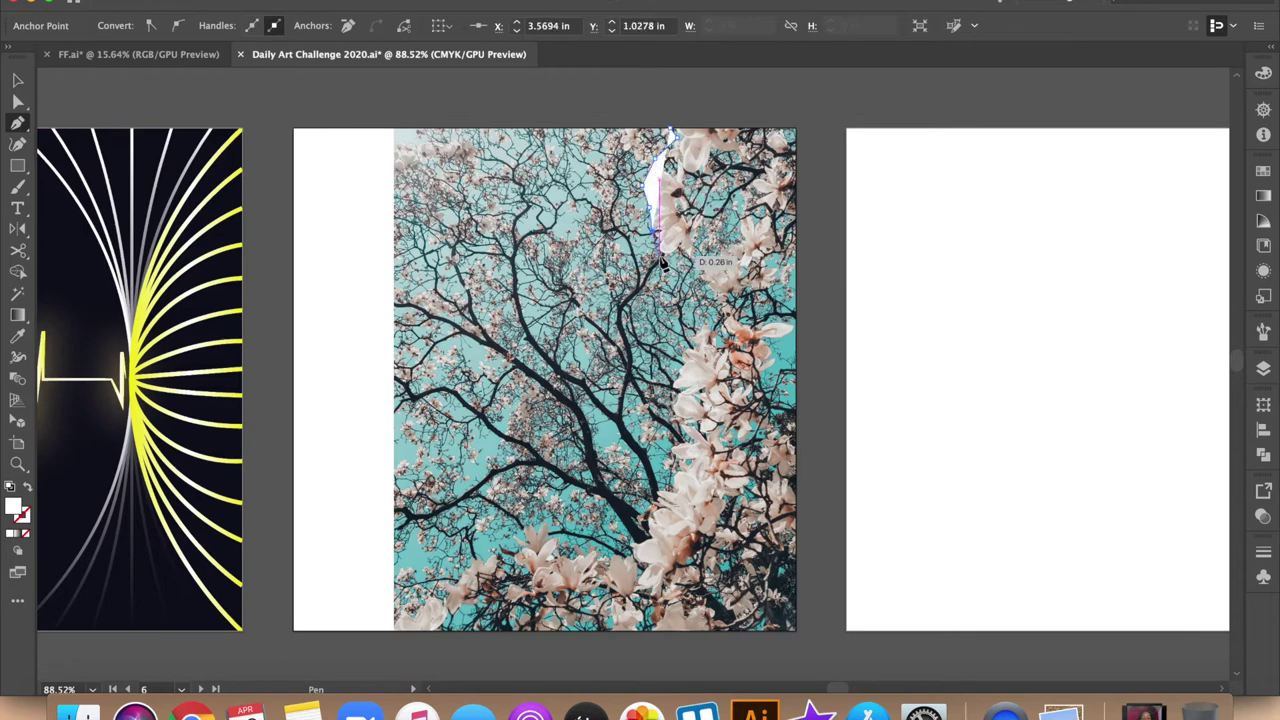
Trace Pen anchor points down the ragged blossom edge from the top
{"action": "left_click", "coordinate": [697, 250]}
{"action": "left_click", "coordinate": [700, 228]}
{"action": "left_click", "coordinate": [734, 208]}
{"action": "left_click", "coordinate": [725, 228]}
{"action": "left_click", "coordinate": [712, 300]}
{"action": "left_click", "coordinate": [682, 334]}
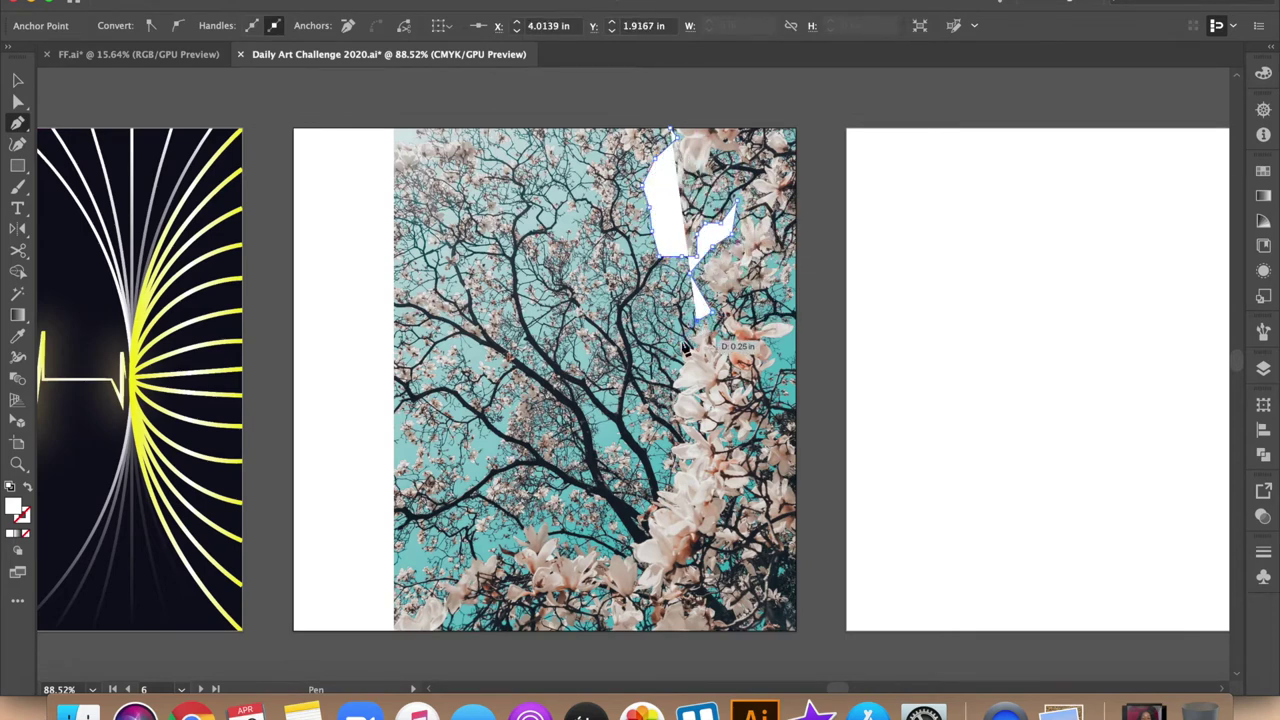
{"action": "left_click", "coordinate": [680, 345]}
{"action": "left_click", "coordinate": [668, 405]}
{"action": "left_click", "coordinate": [666, 448]}
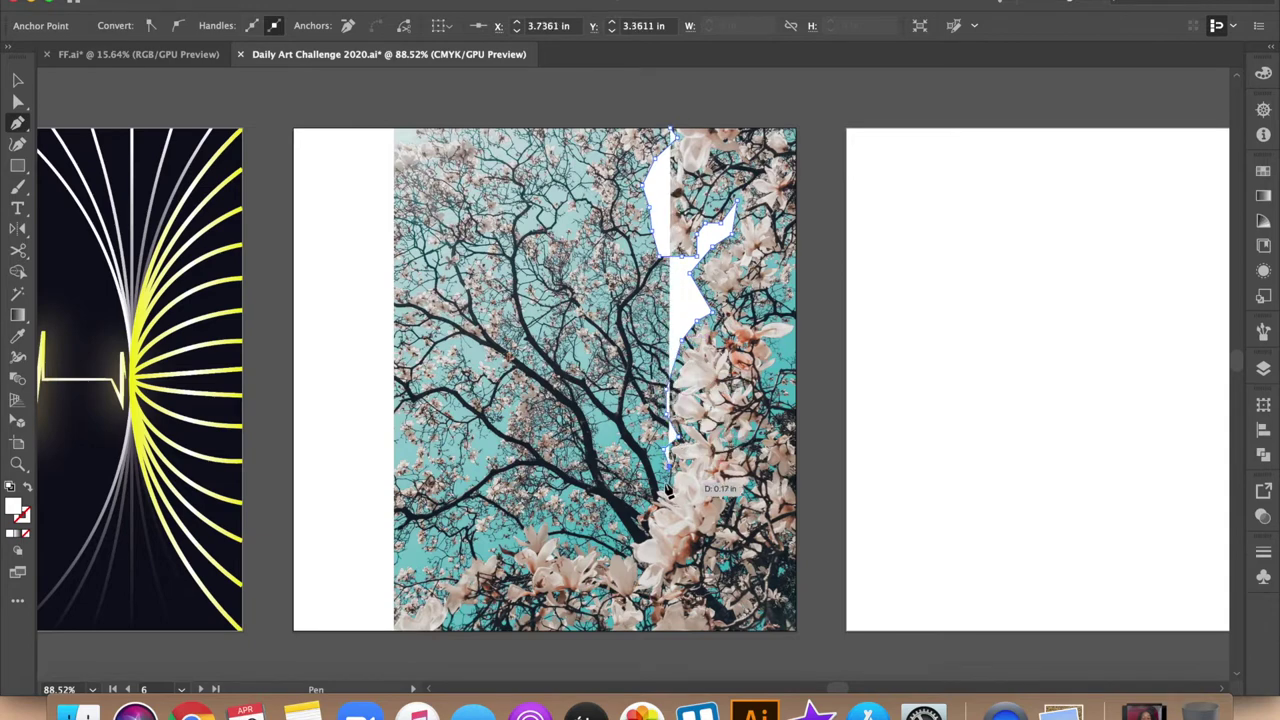
{"action": "left_click", "coordinate": [648, 488]}
Continue the outline along the blossom cluster's bottom to just past the photo's bottom-left corner
{"action": "left_click", "coordinate": [652, 538]}
{"action": "left_click", "coordinate": [610, 546]}
{"action": "left_click", "coordinate": [565, 540]}
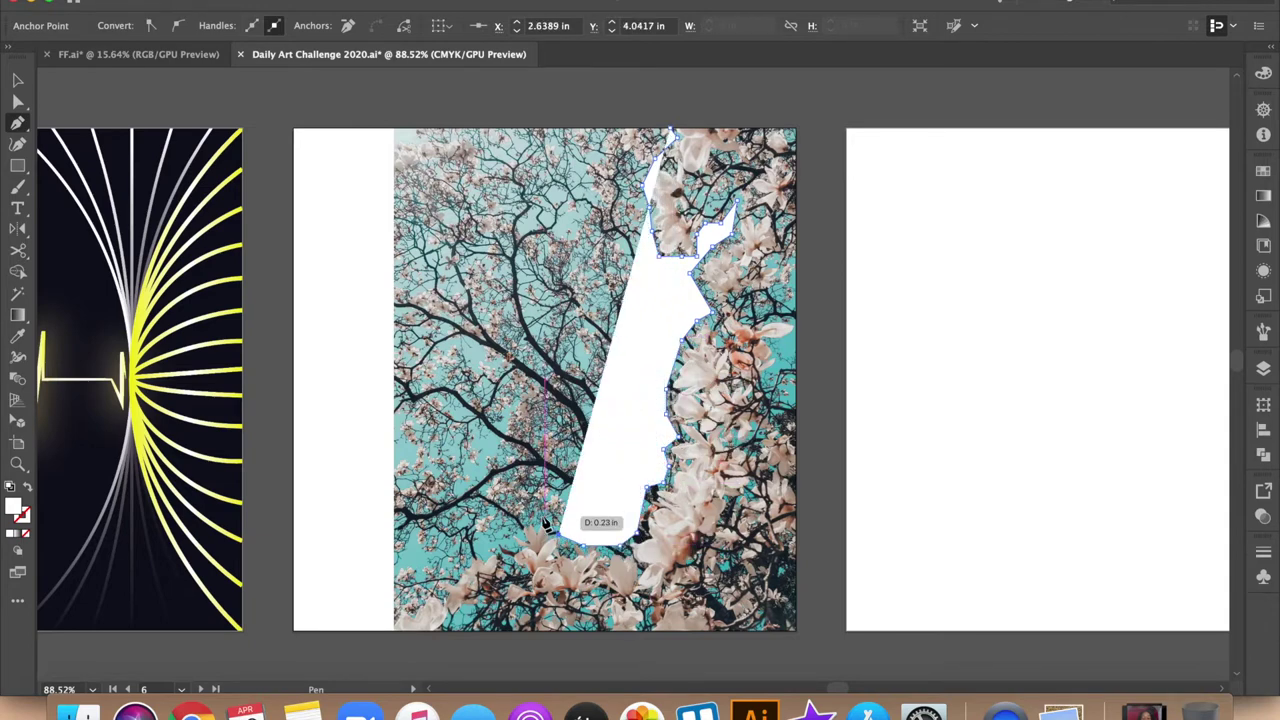
{"action": "left_click", "coordinate": [546, 514]}
{"action": "left_click", "coordinate": [516, 521]}
{"action": "left_click", "coordinate": [468, 551]}
{"action": "left_click", "coordinate": [442, 598]}
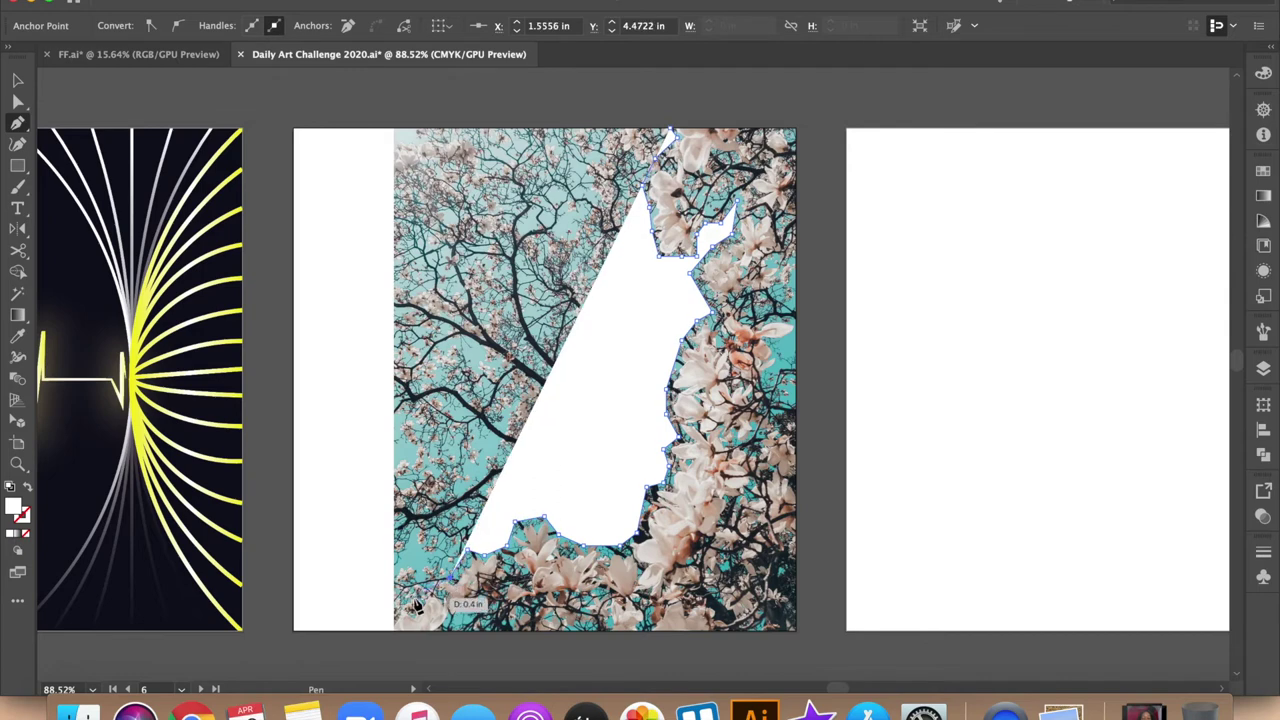
{"action": "left_click", "coordinate": [398, 603]}
{"action": "left_click", "coordinate": [372, 631]}
Add corners at the photo's bottom-right and top-right, close the path, and deselect it
{"action": "left_click", "coordinate": [797, 631]}
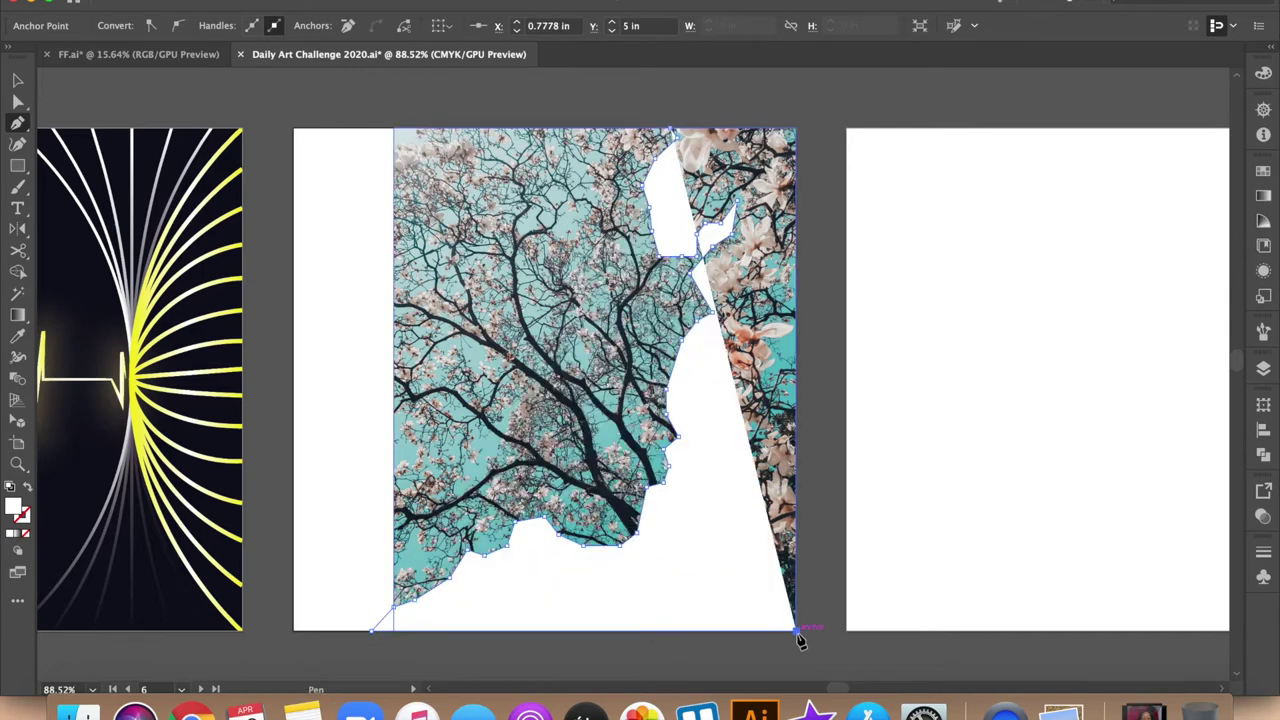
{"action": "left_click", "coordinate": [797, 128]}
{"action": "left_click", "coordinate": [671, 130]}
{"action": "key", "text": "v"}
{"action": "left_click", "coordinate": [621, 111]}
Set the traced shape's fill to None to reveal the photo beneath
{"action": "left_click", "coordinate": [735, 180]}
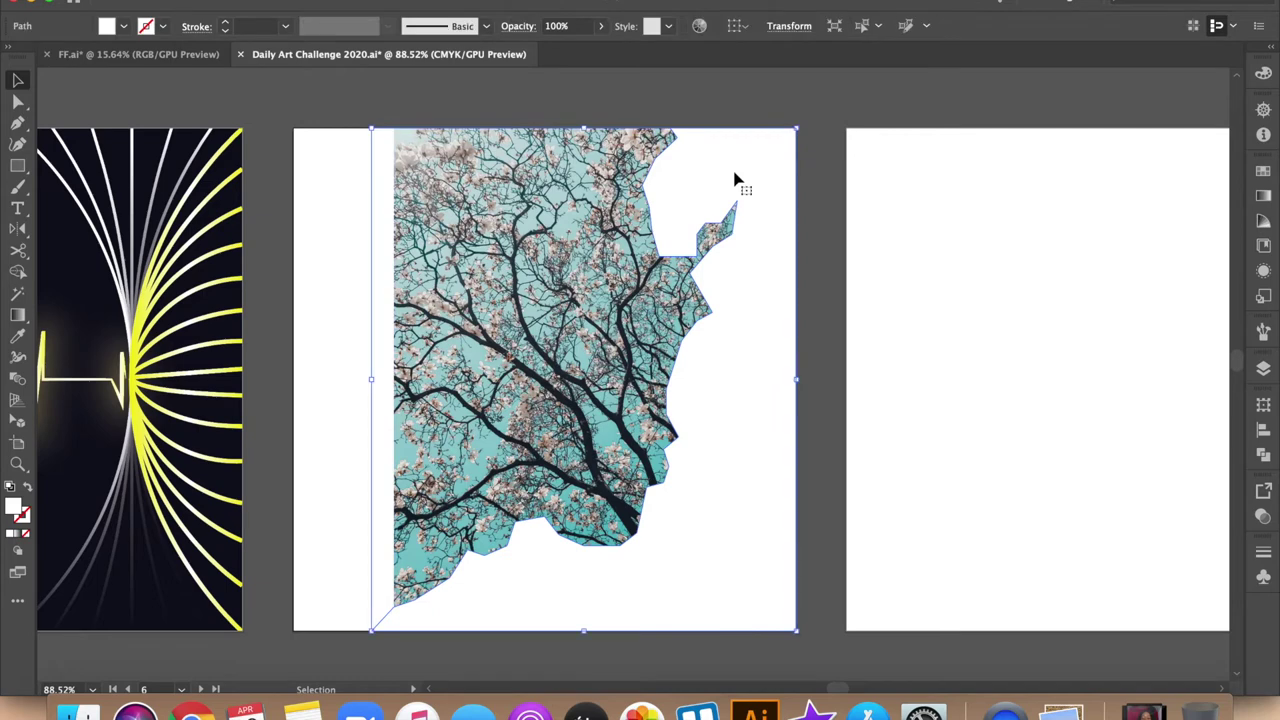
{"action": "left_click", "coordinate": [120, 28]}
{"action": "left_click", "coordinate": [11, 40]}
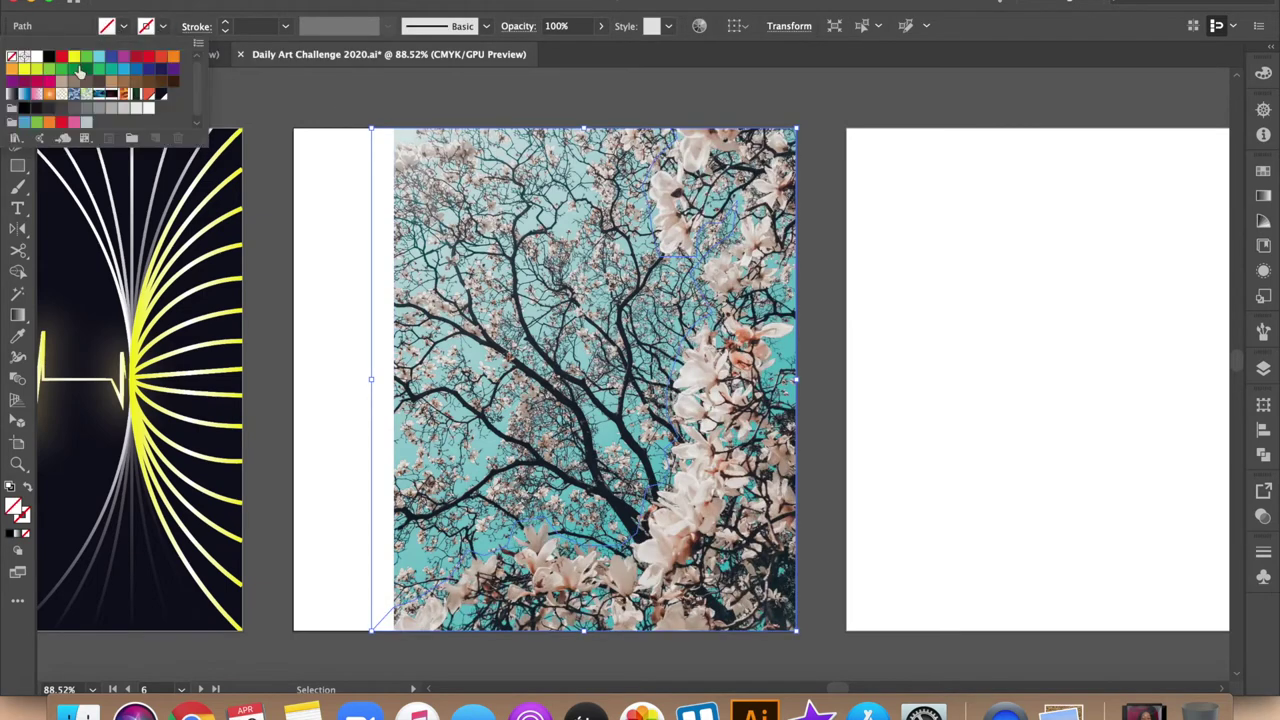
{"action": "left_click", "coordinate": [862, 263]}
Make a clipping mask from the blossom photo and the traced shape
{"action": "left_click_drag", "start_coordinate": [800, 245], "coordinate": [590, 312]}
{"action": "right_click", "coordinate": [590, 312]}
{"action": "left_click", "coordinate": [665, 443]}
{"action": "left_click", "coordinate": [838, 404]}
{"action": "left_click", "coordinate": [777, 405]}
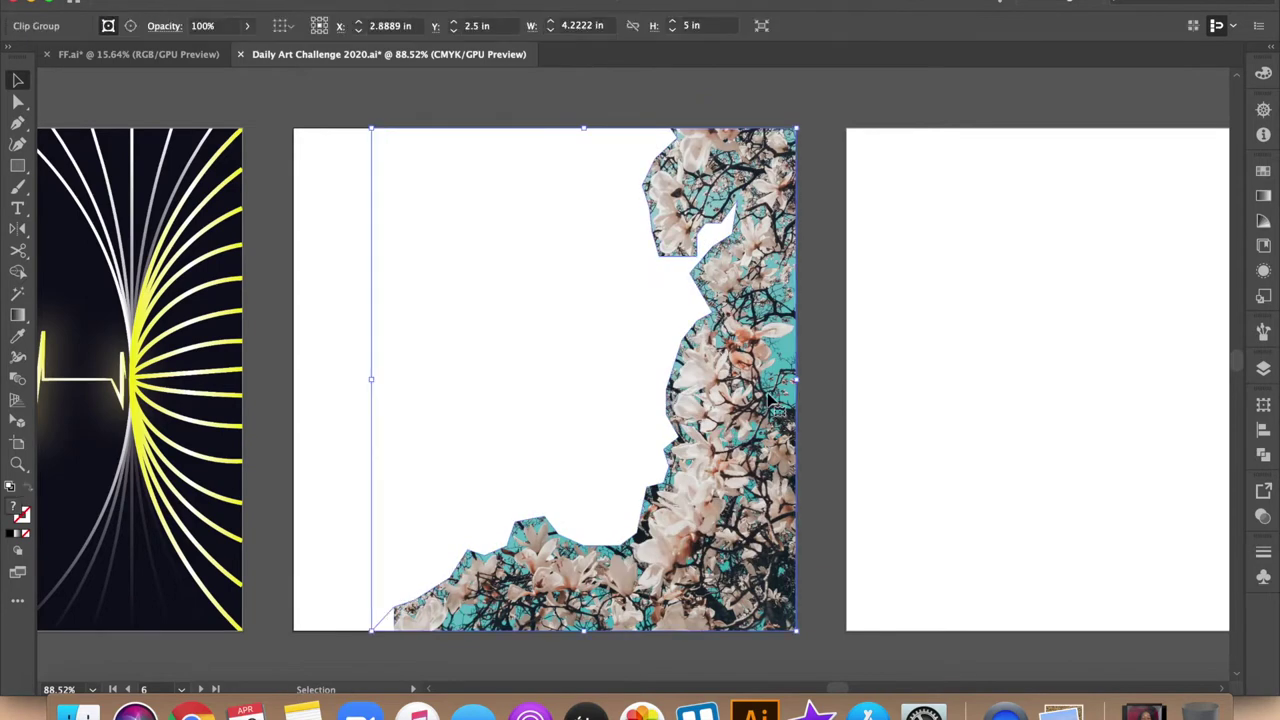
Add a Drop Shadow to the clipped blossoms: 50% opacity, X offset -0.1 in, Y offset 0
{"action": "left_click", "coordinate": [370, 2]}
{"action": "left_click", "coordinate": [657, 194]}
{"action": "left_click", "coordinate": [152, 428]}
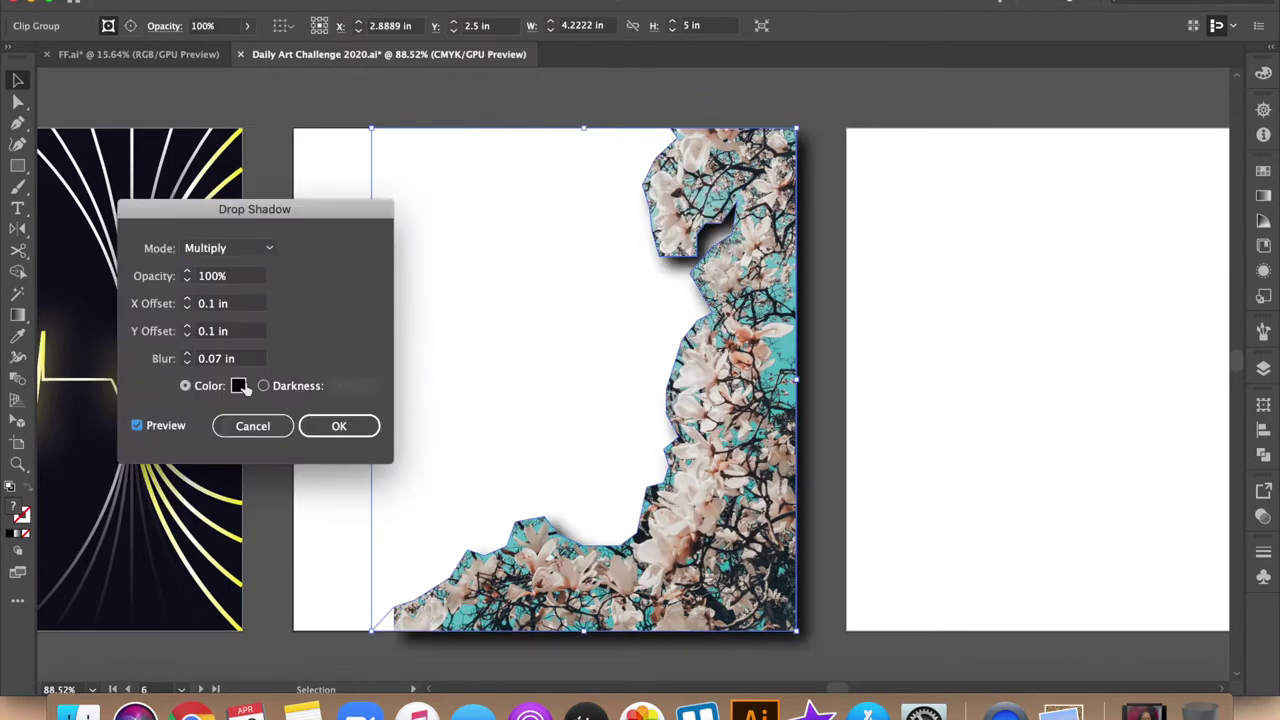
{"action": "left_click", "coordinate": [187, 335]}
{"action": "left_click", "coordinate": [187, 327]}
{"action": "left_click", "coordinate": [187, 307]}
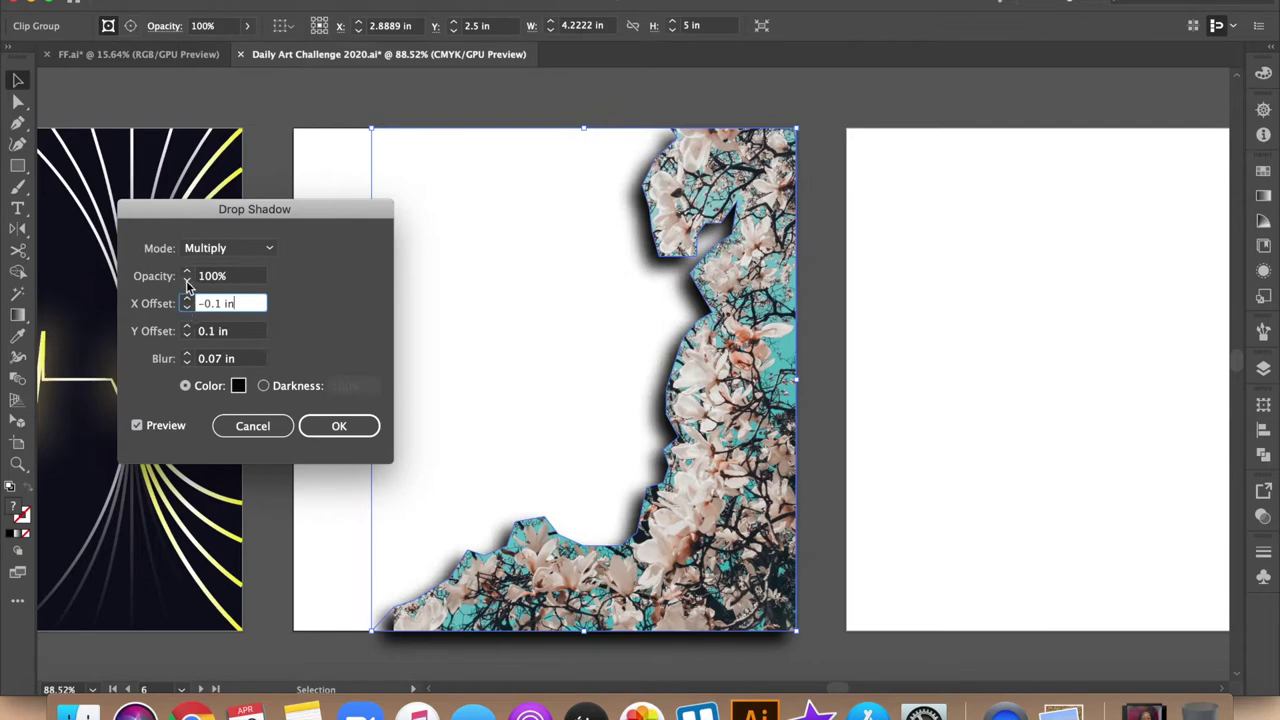
{"action": "left_click", "coordinate": [187, 280]}
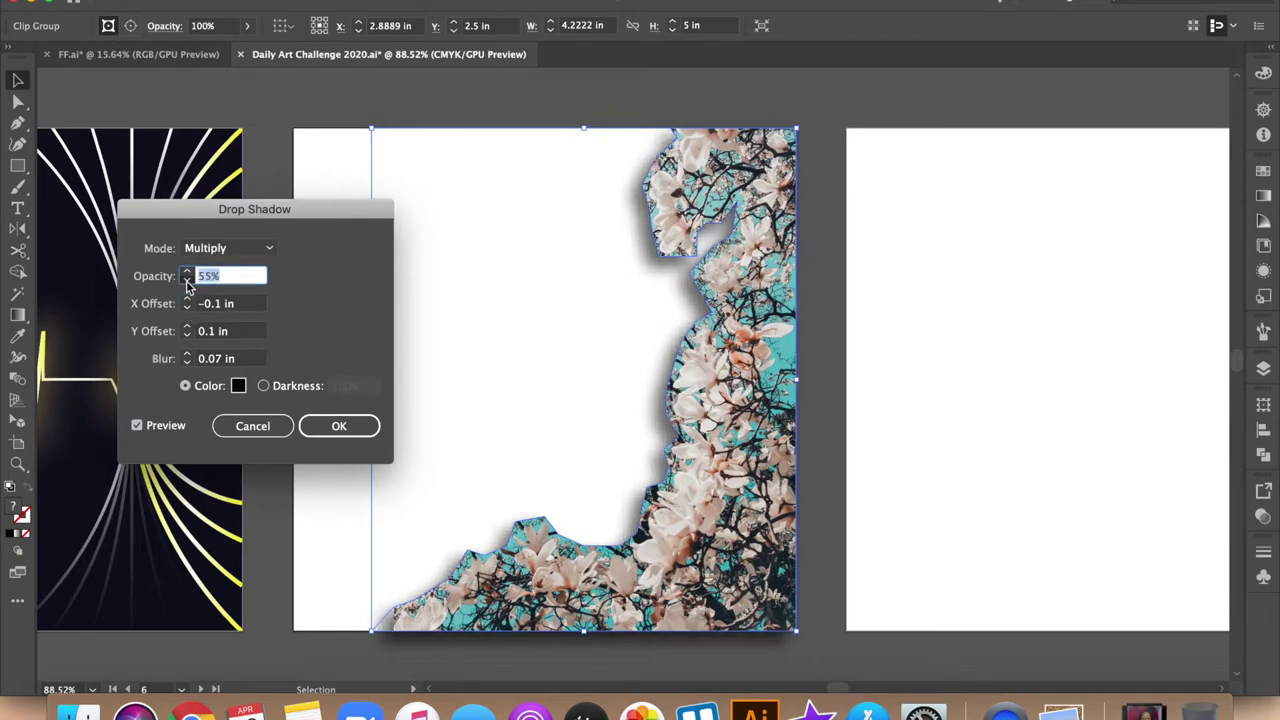
{"action": "left_click", "coordinate": [187, 335]}
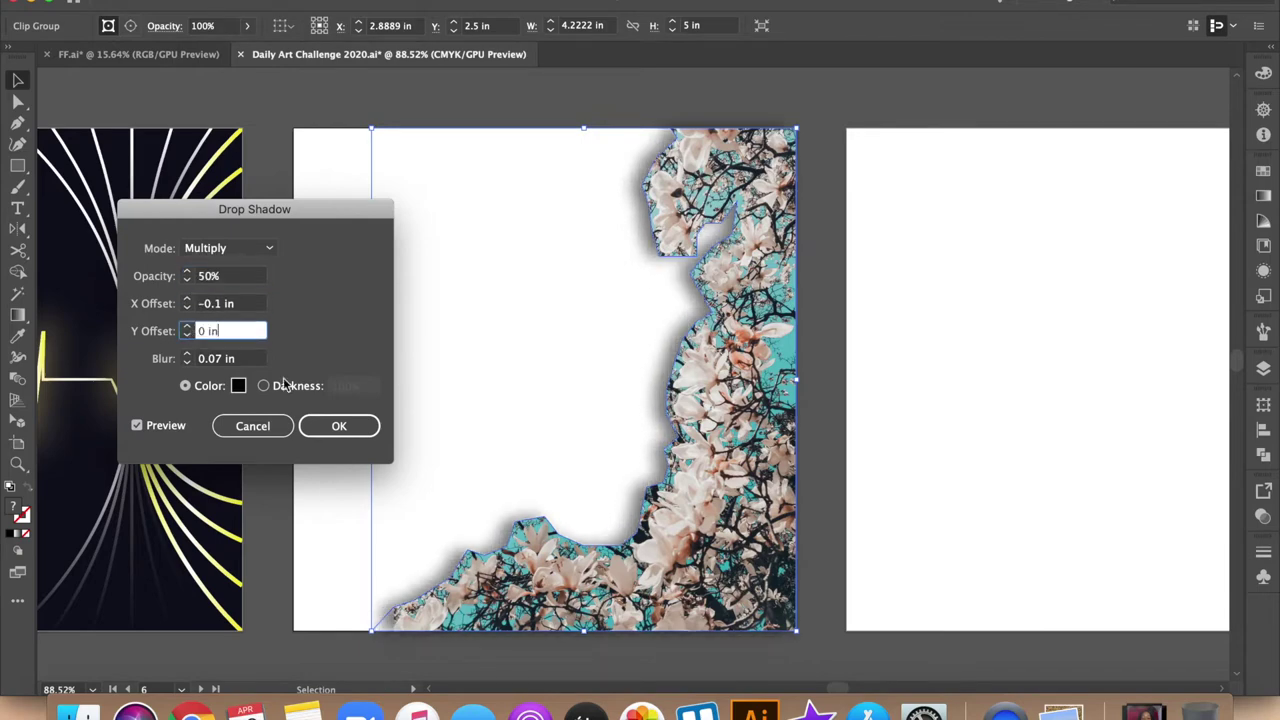
{"action": "left_click", "coordinate": [339, 426]}
{"action": "left_click", "coordinate": [908, 446]}
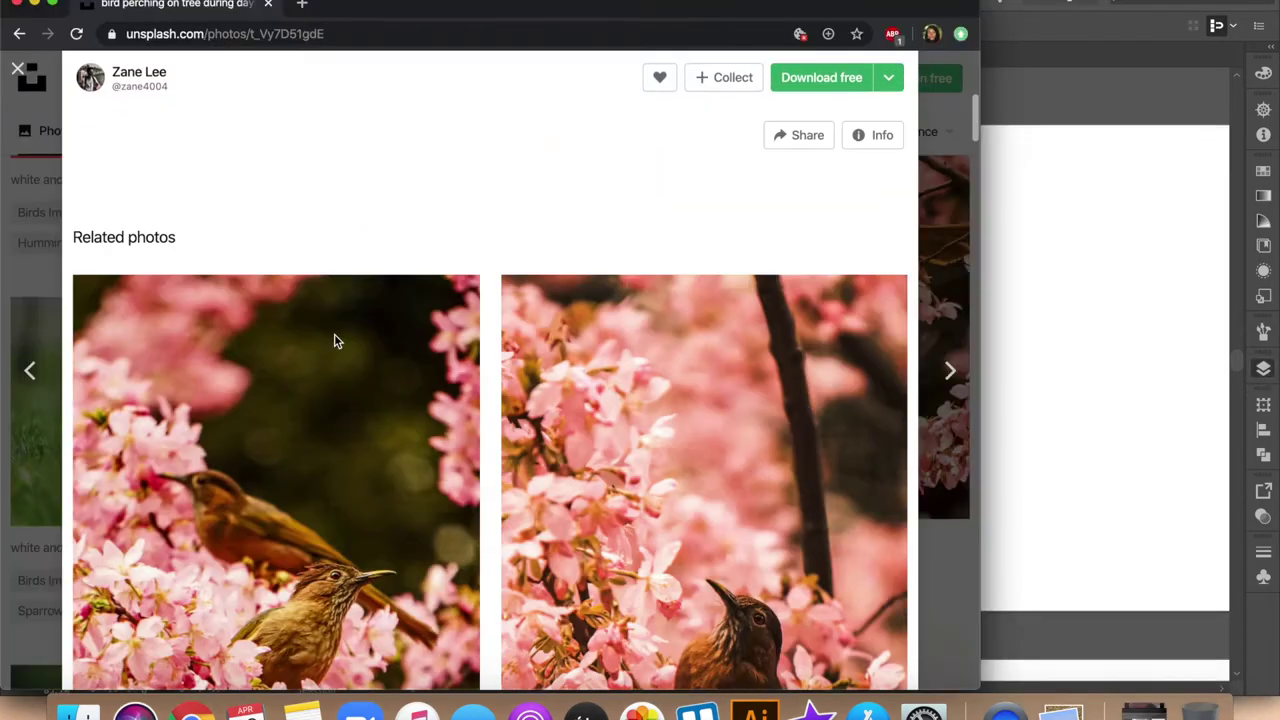
Copy the left bird photo from the browser and return to Illustrator
{"action": "scroll", "coordinate": [336, 338], "scroll_direction": "down", "scroll_amount": 5}
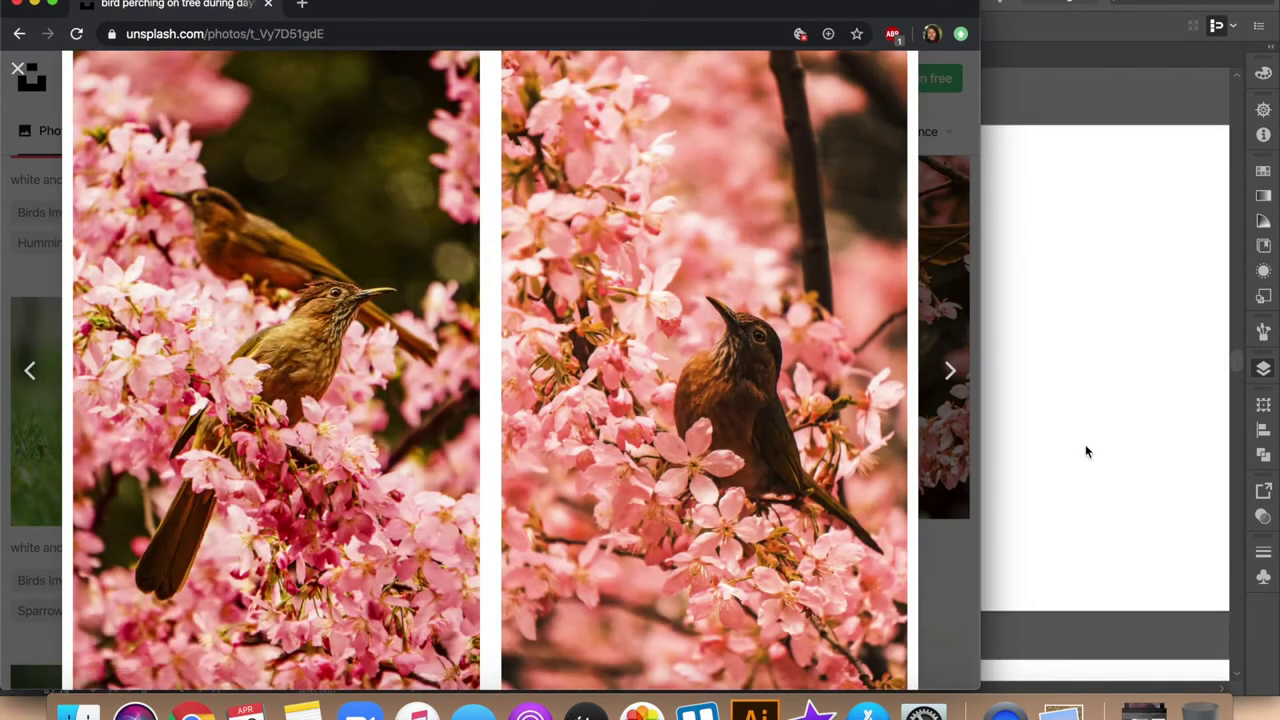
{"action": "left_click", "coordinate": [1085, 447]}
{"action": "left_click", "coordinate": [191, 712]}
{"action": "left_click", "coordinate": [383, 306]}
{"action": "right_click", "coordinate": [398, 307]}
{"action": "left_click", "coordinate": [448, 349]}
{"action": "left_click", "coordinate": [755, 712]}
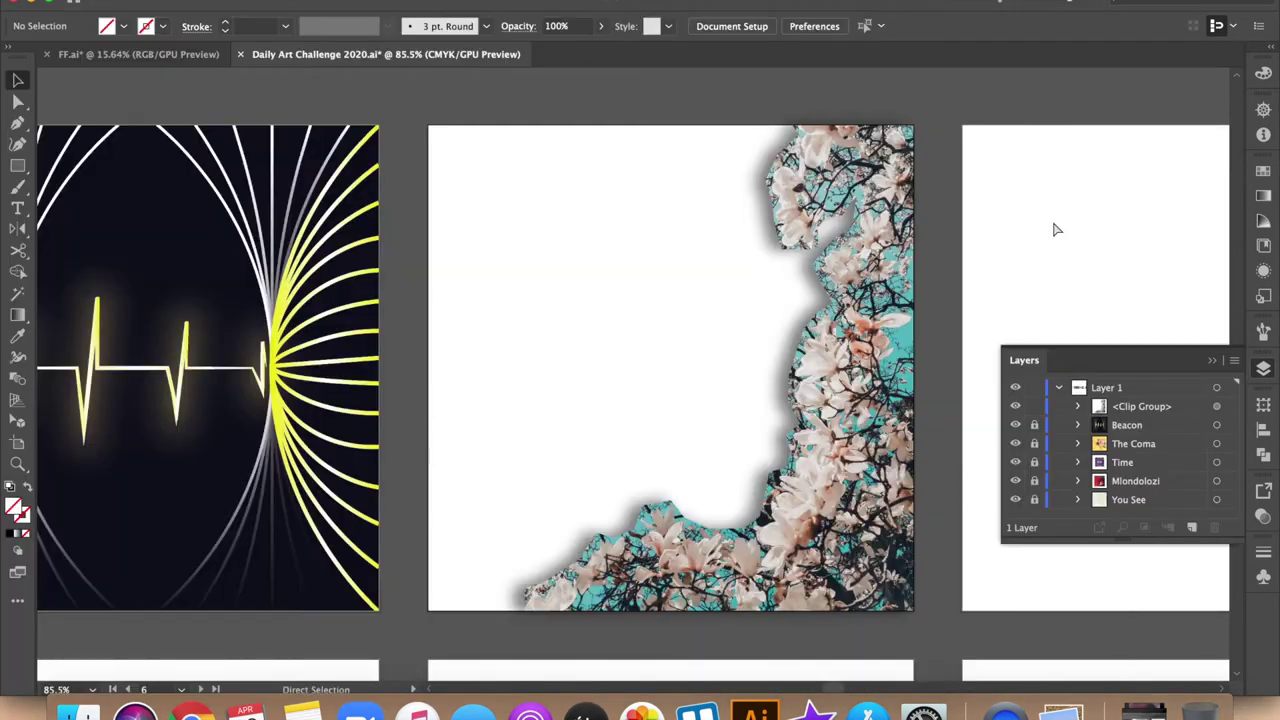
Paste the bird photo and shrink it to about artboard size
{"action": "key", "text": "super+v"}
{"action": "scroll", "coordinate": [940, 232], "scroll_direction": "down", "scroll_amount": 3}
{"action": "left_click_drag", "start_coordinate": [980, 75], "coordinate": [935, 208]}
{"action": "scroll", "coordinate": [894, 163], "scroll_direction": "up", "scroll_amount": 3}
Copy the brown bird photo from Unsplash and paste it into the Illustrator document
{"action": "key", "text": "super+Tab"}
{"action": "left_click", "coordinate": [948, 368]}
{"action": "left_click", "coordinate": [948, 368]}
{"action": "left_click", "coordinate": [33, 374]}
{"action": "right_click", "coordinate": [426, 477]}
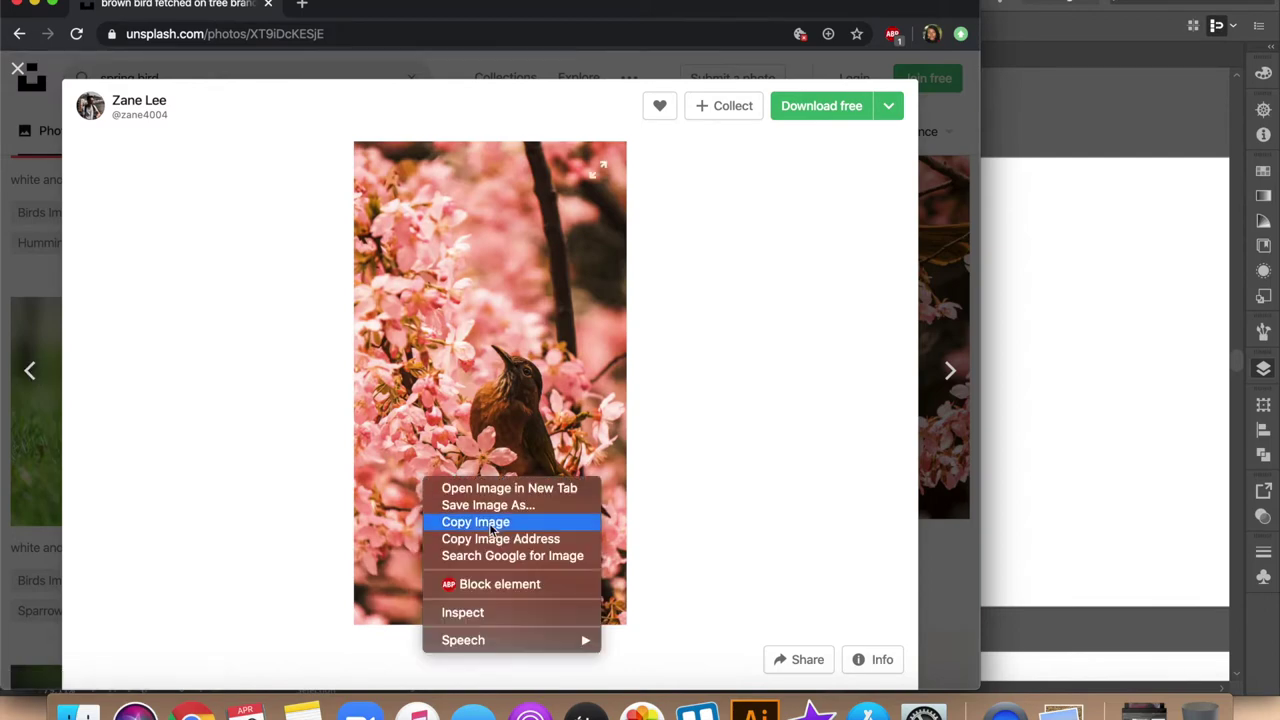
{"action": "left_click", "coordinate": [471, 523]}
{"action": "key", "text": "super+Tab"}
{"action": "key", "text": "super+v"}
{"action": "scroll", "coordinate": [1058, 150], "scroll_direction": "down", "scroll_amount": 2}
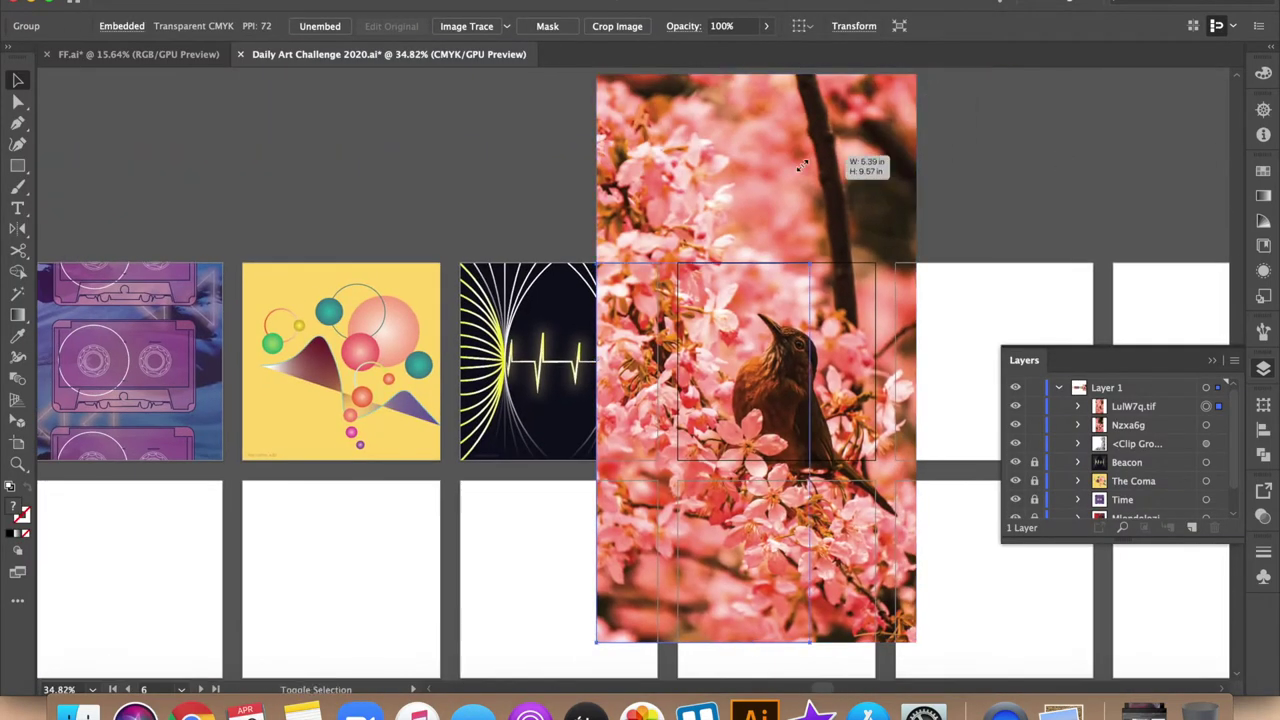
Shrink the brown bird photo onto the artboard and delete the overlapping rear photo
{"action": "left_click_drag", "start_coordinate": [914, 73], "coordinate": [691, 471]}
{"action": "left_click_drag", "start_coordinate": [664, 551], "coordinate": [714, 343]}
{"action": "scroll", "coordinate": [714, 343], "scroll_direction": "up", "scroll_amount": 3}
{"action": "scroll", "coordinate": [714, 343], "scroll_direction": "up", "scroll_amount": 3}
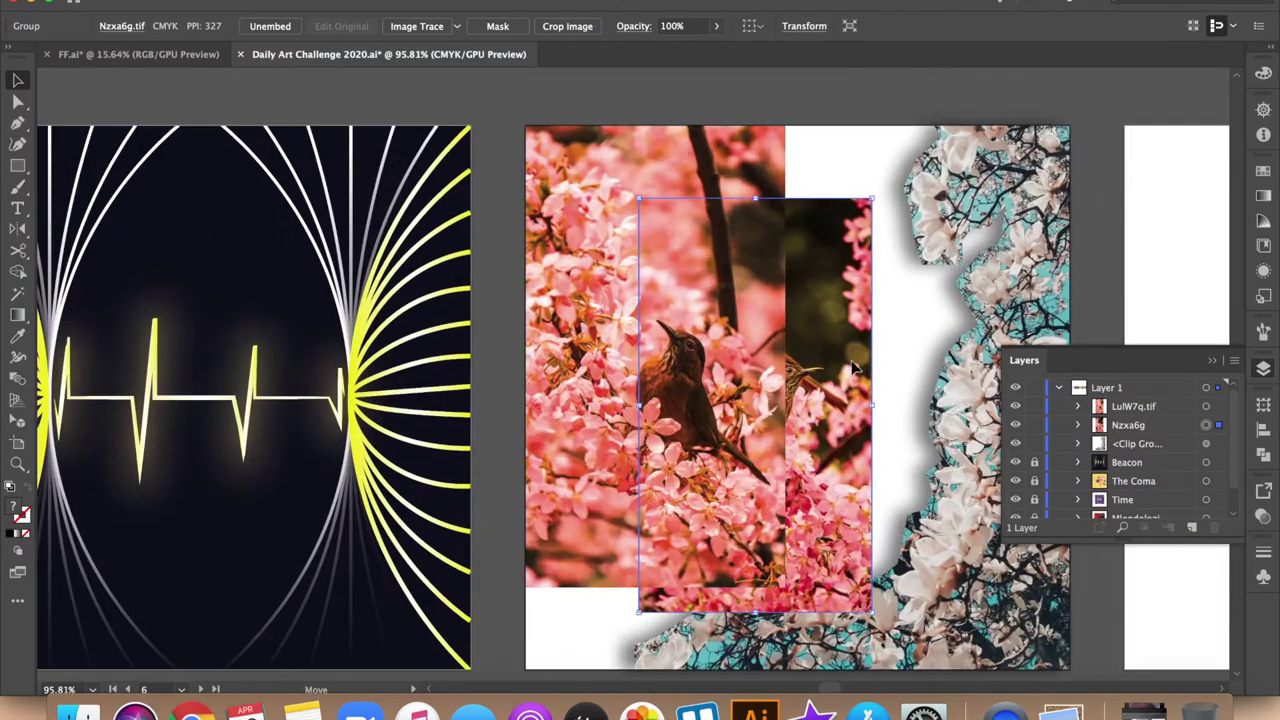
{"action": "left_click", "coordinate": [857, 343]}
{"action": "key", "text": "Delete"}
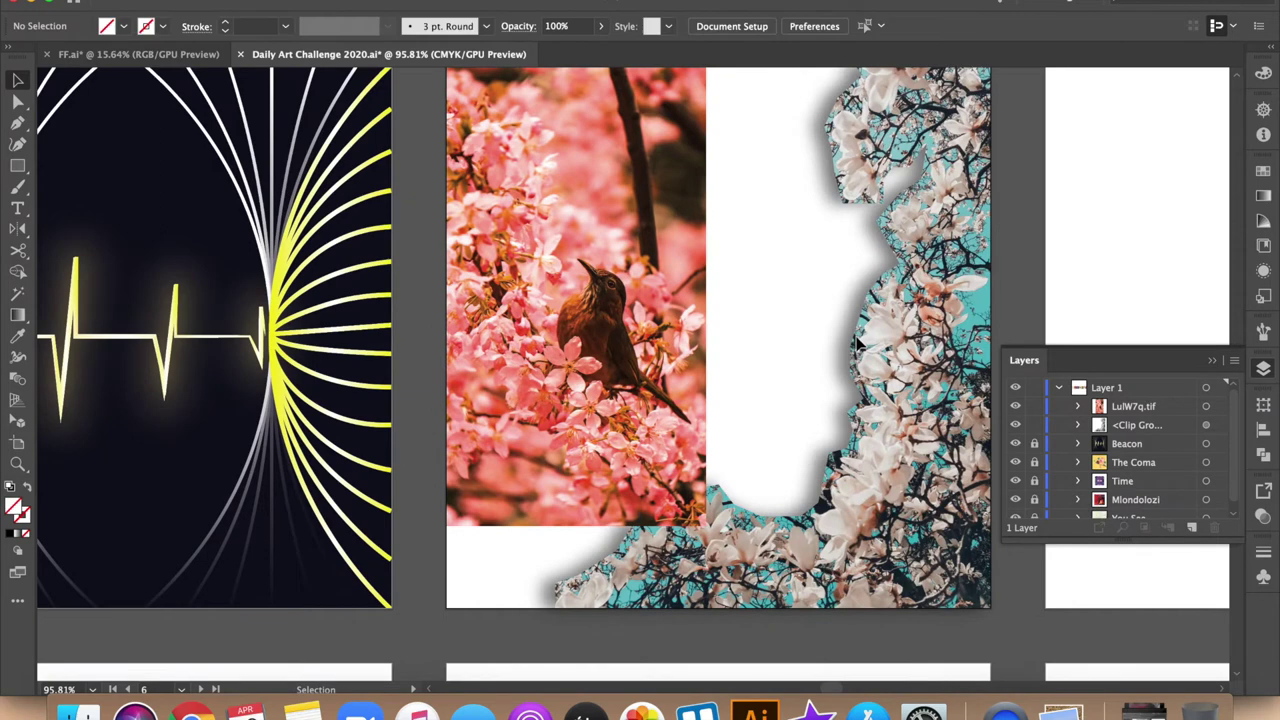
Try resizing and moving the pink bird photo, then undo to restore the deleted photo
{"action": "left_click", "coordinate": [600, 300]}
{"action": "left_click_drag", "start_coordinate": [706, 526], "coordinate": [656, 420]}
{"action": "left_click_drag", "start_coordinate": [596, 350], "coordinate": [788, 535]}
{"action": "key", "text": "m"}
{"action": "key", "text": "ctrl+z"}
{"action": "key", "text": "ctrl+z"}
{"action": "key", "text": "ctrl+z"}
{"action": "key", "text": "ctrl+z"}
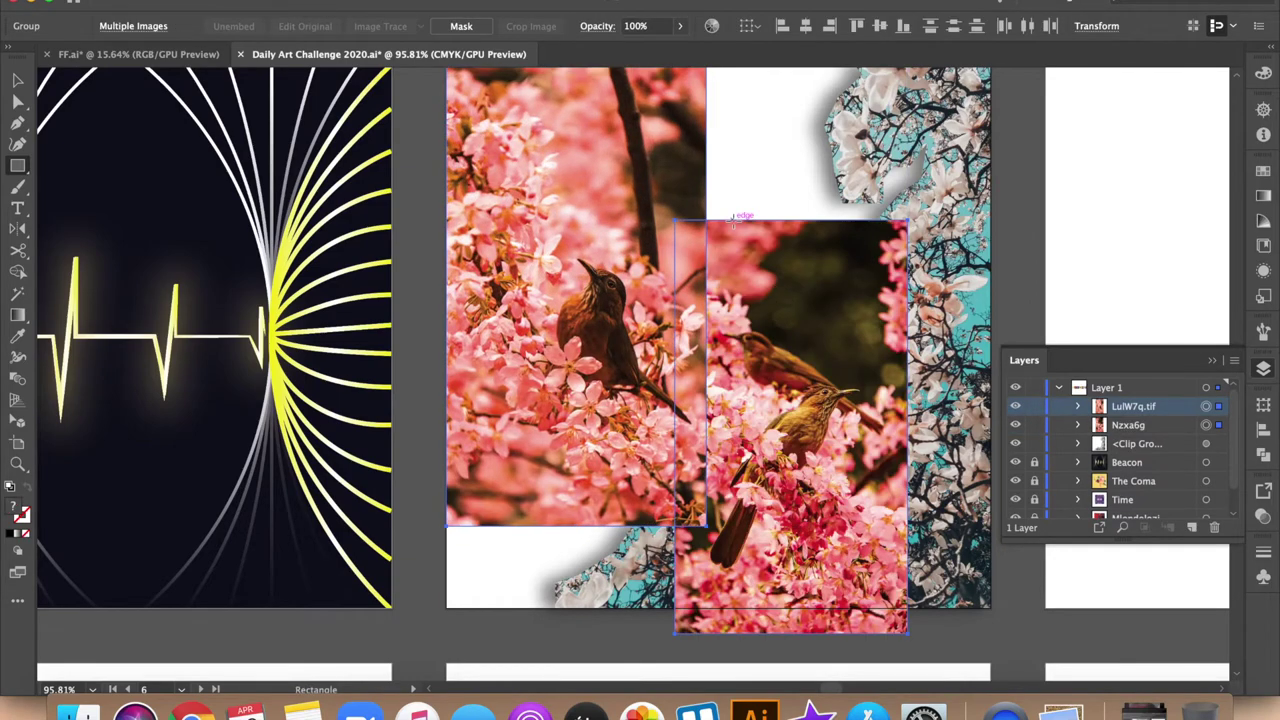
Crop the right bird photo to a square with a rectangle clipping mask
{"action": "left_click_drag", "start_coordinate": [733, 217], "coordinate": [907, 395]}
{"action": "key", "text": "v"}
{"action": "right_click", "coordinate": [894, 425]}
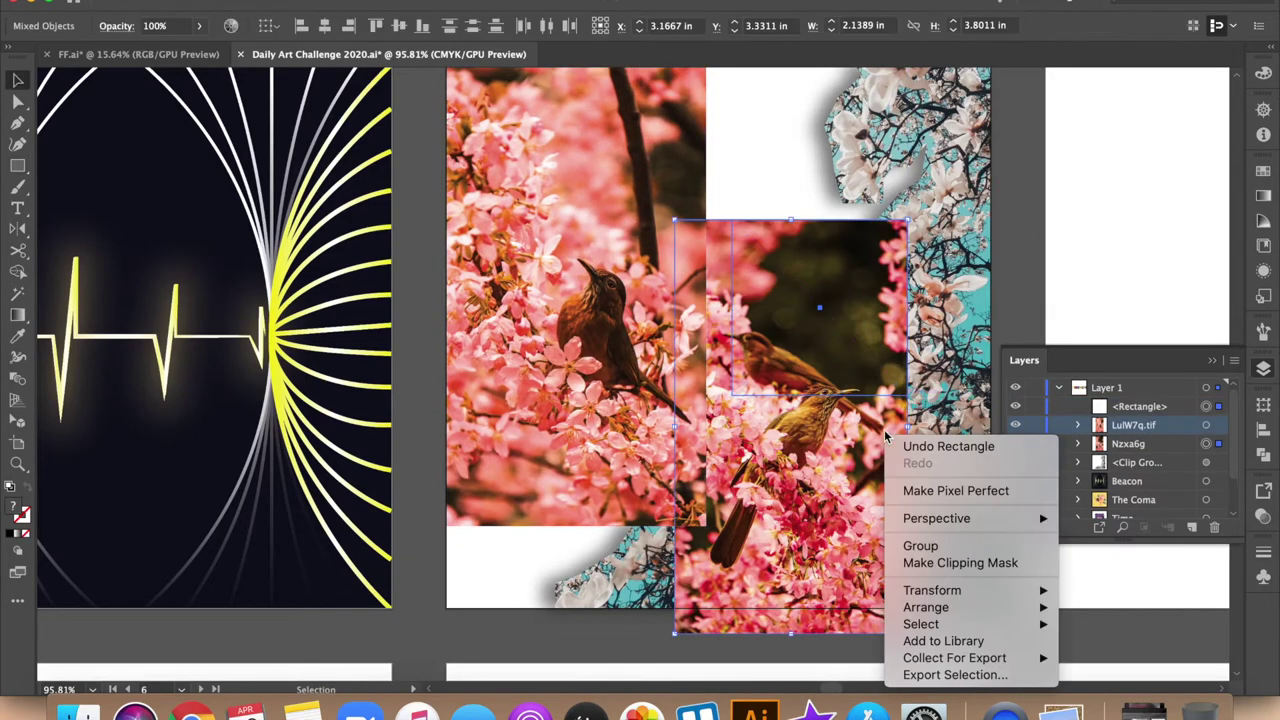
{"action": "left_click", "coordinate": [940, 566]}
Shrink the left bird photo, nudge both photos right, and raise the cropped photo's bottom edge
{"action": "scroll", "coordinate": [700, 400], "scroll_direction": "up", "scroll_amount": 3}
{"action": "left_click_drag", "start_coordinate": [580, 343], "coordinate": [535, 350]}
{"action": "scroll", "coordinate": [537, 349], "scroll_direction": "down", "scroll_amount": 2}
{"action": "key", "text": "shift+Right"}
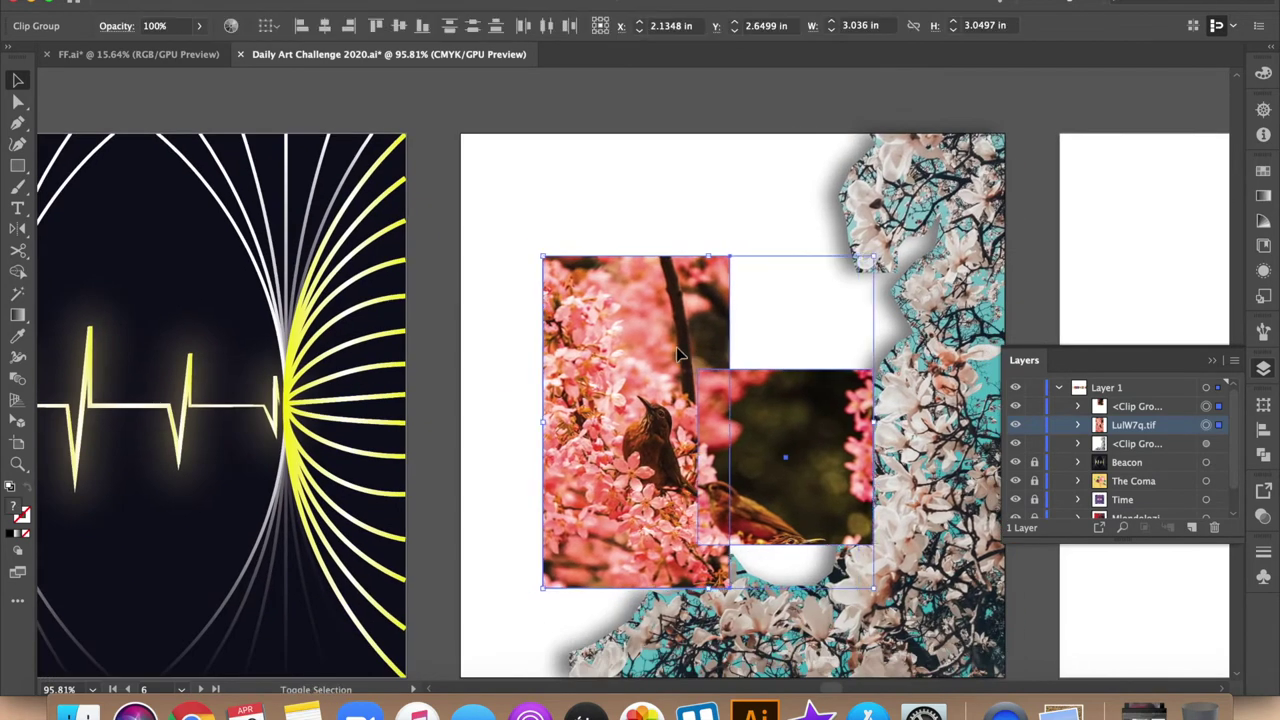
{"action": "key", "text": "shift+Right"}
{"action": "left_click", "coordinate": [1030, 262]}
{"action": "left_click_drag", "start_coordinate": [800, 545], "coordinate": [800, 508]}
{"action": "left_click", "coordinate": [1105, 281]}
Draw a new rectangle over the bird photos
{"action": "scroll", "coordinate": [1105, 281], "scroll_direction": "down", "scroll_amount": 2}
{"action": "scroll", "coordinate": [1105, 281], "scroll_direction": "right", "scroll_amount": 3}
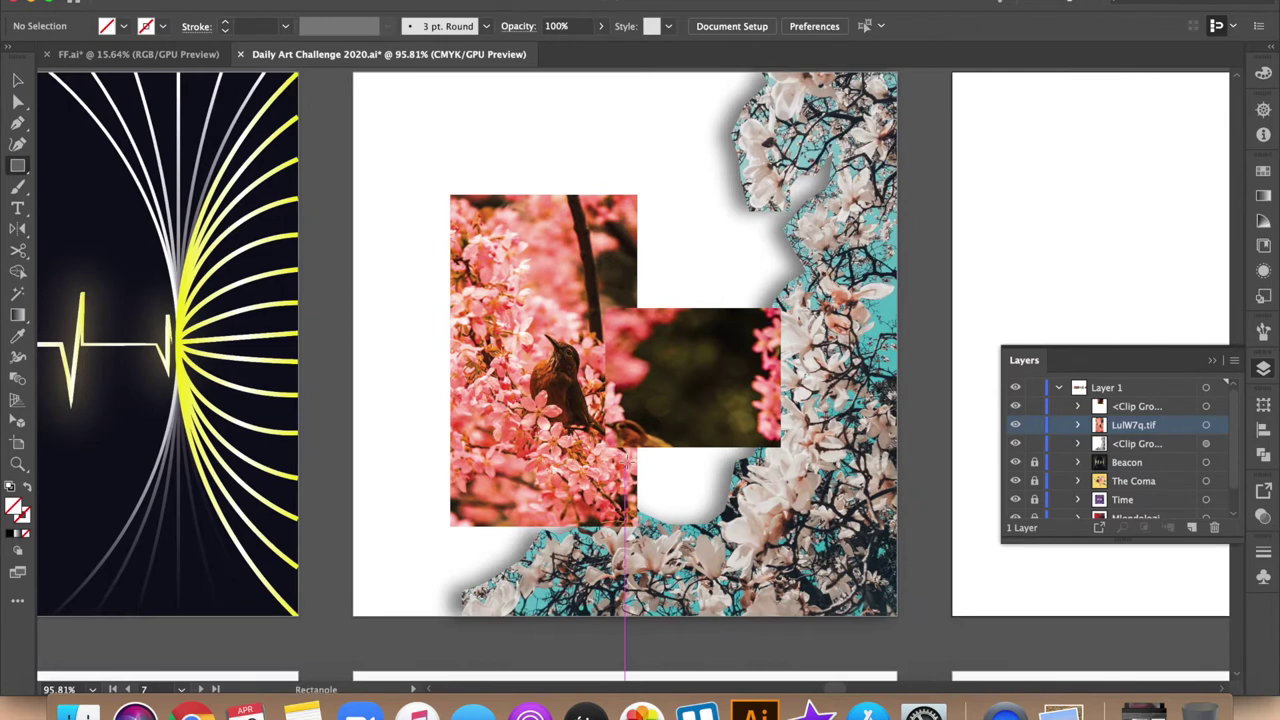
{"action": "left_click_drag", "start_coordinate": [598, 393], "coordinate": [730, 560]}
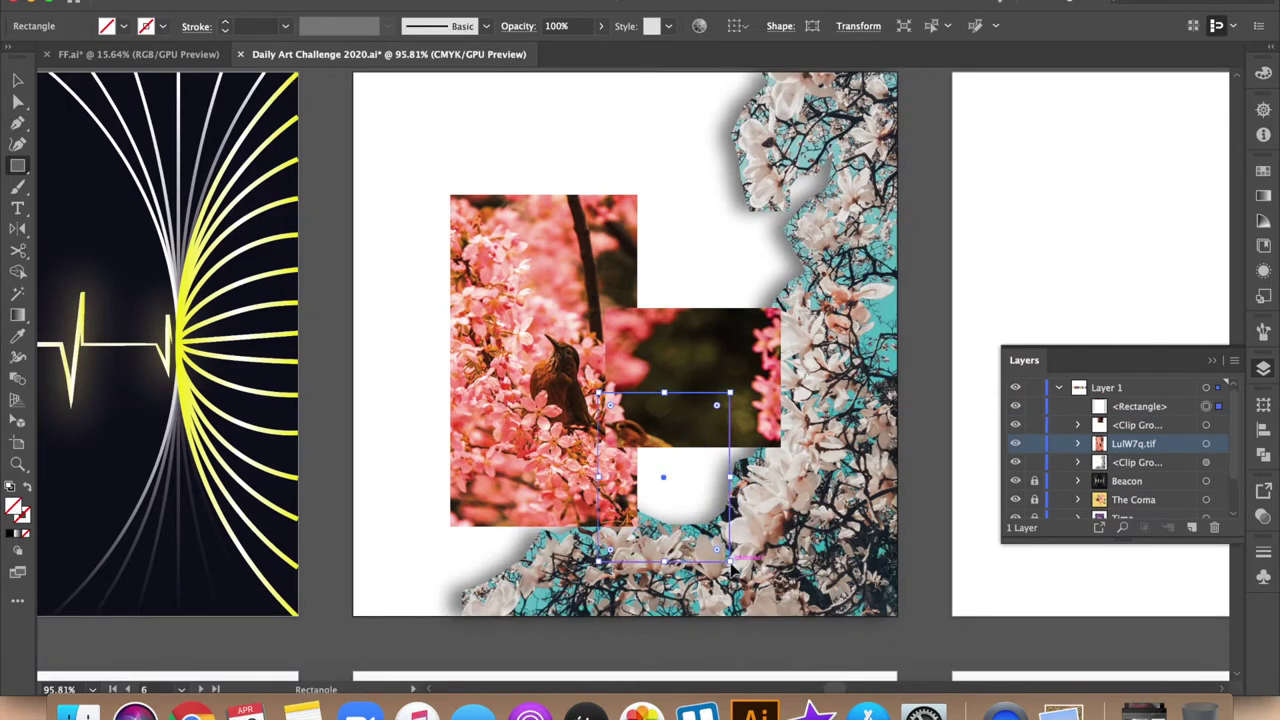
Give the new rectangle a coloured 2 pt outline
{"action": "key", "text": "v"}
{"action": "left_click", "coordinate": [225, 21]}
{"action": "left_click", "coordinate": [146, 26]}
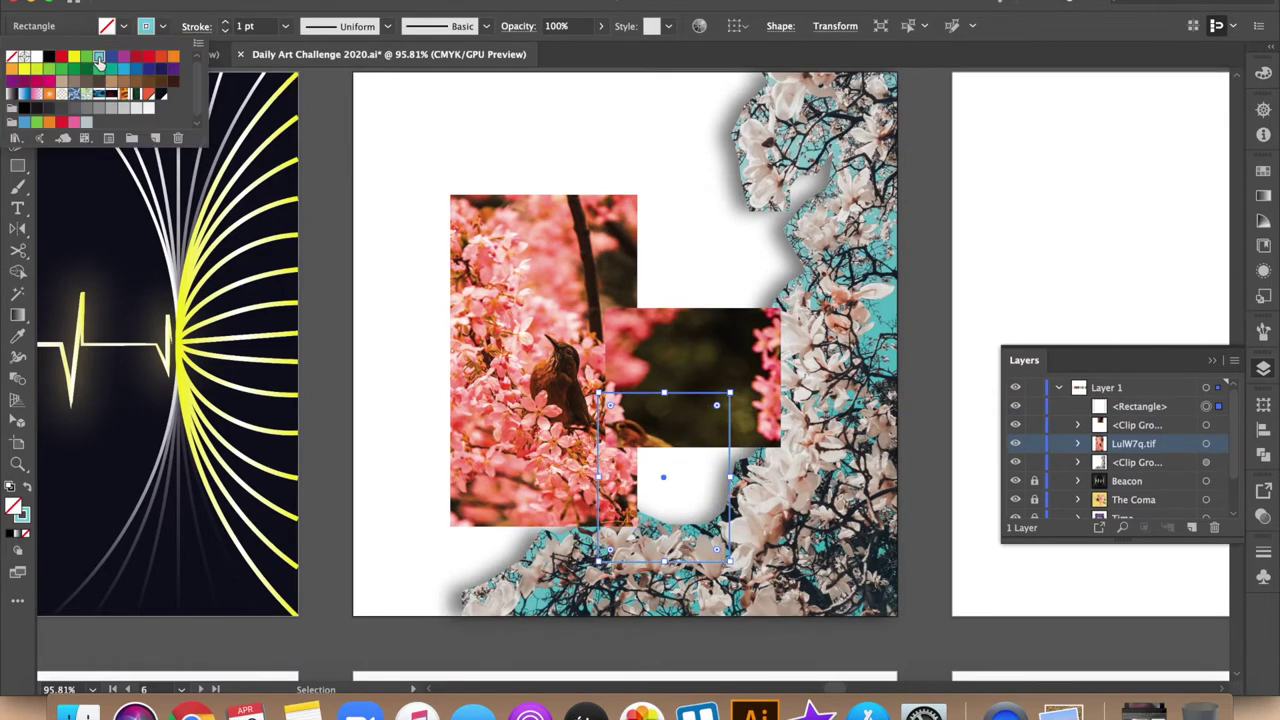
{"action": "left_click", "coordinate": [225, 21]}
{"action": "left_click", "coordinate": [1043, 262]}
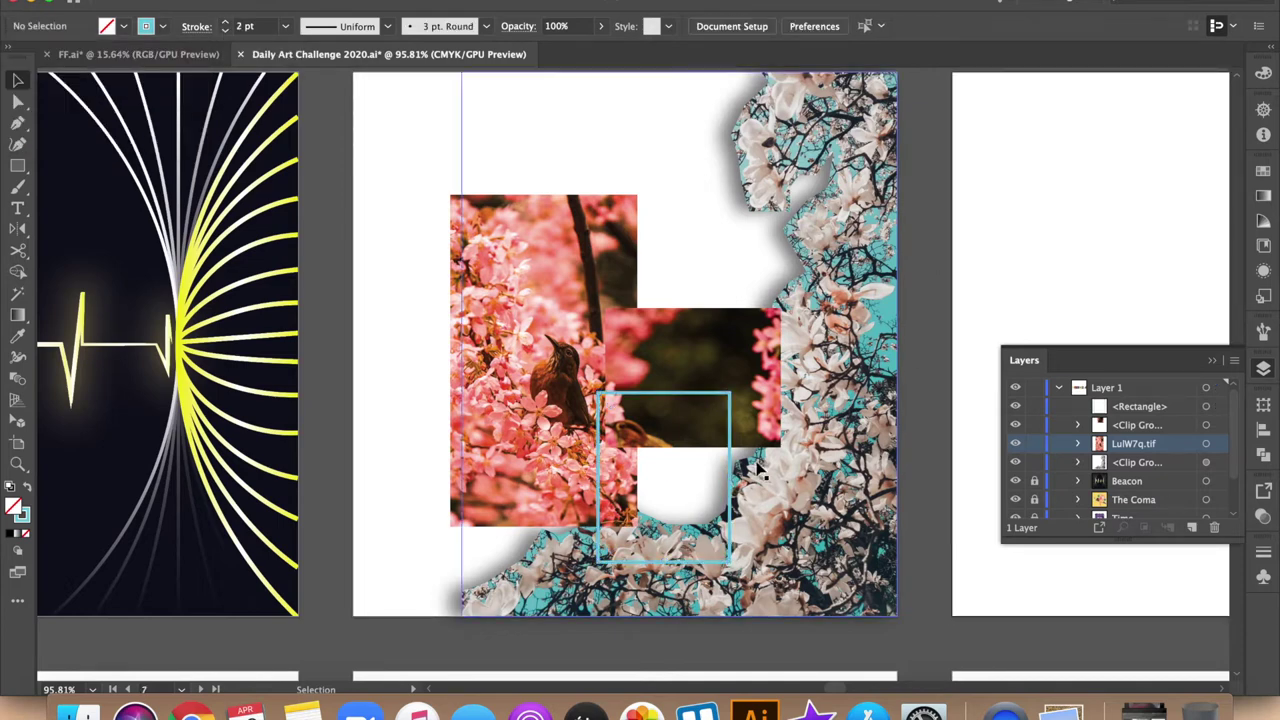
Draw a coral rectangle below the dark photo, keeping the photo in front and nudging it down
{"action": "left_click_drag", "start_coordinate": [1137, 425], "coordinate": [1137, 399]}
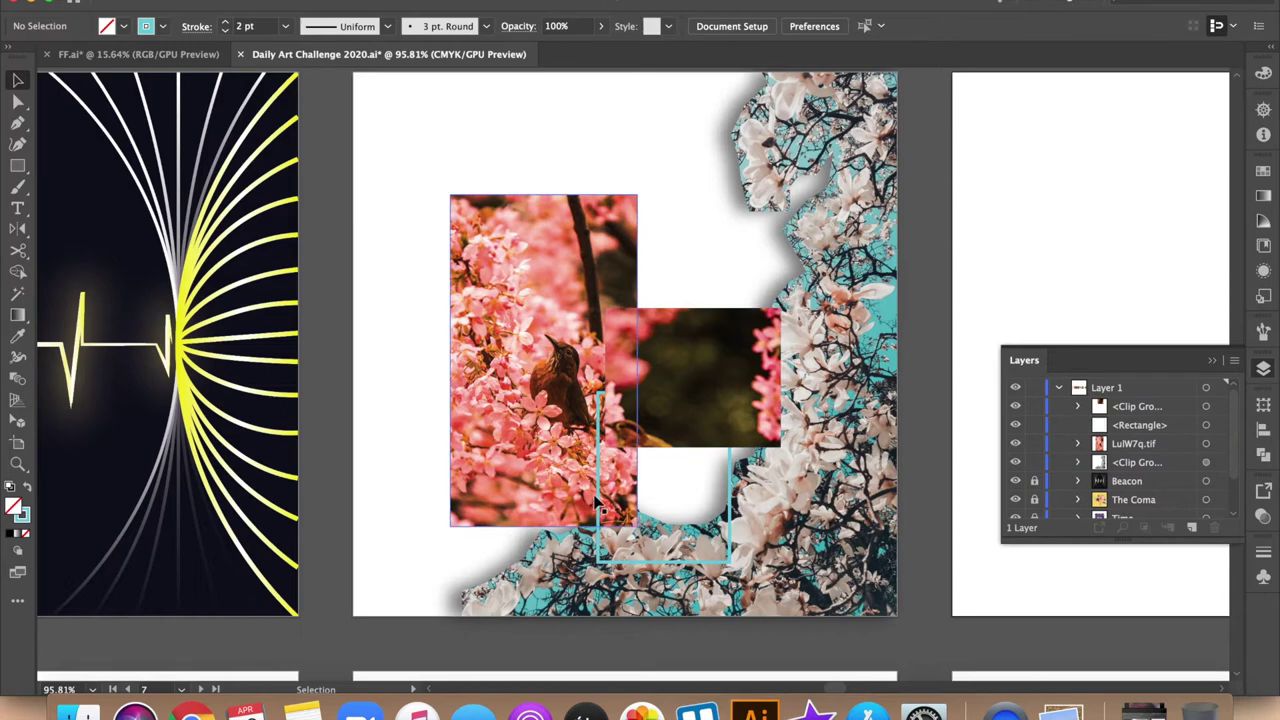
{"action": "left_click_drag", "start_coordinate": [598, 448], "coordinate": [795, 548]}
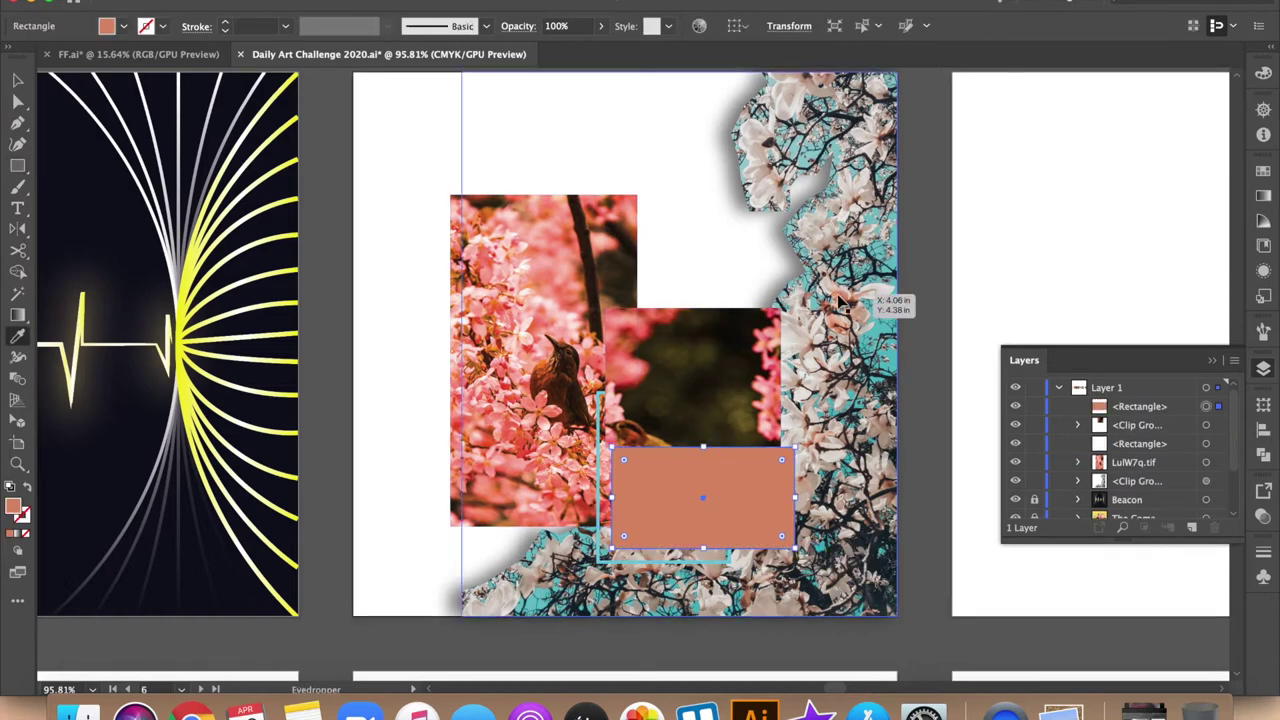
{"action": "key", "text": "v"}
{"action": "left_click_drag", "start_coordinate": [1137, 425], "coordinate": [1137, 400]}
{"action": "left_click", "coordinate": [755, 425]}
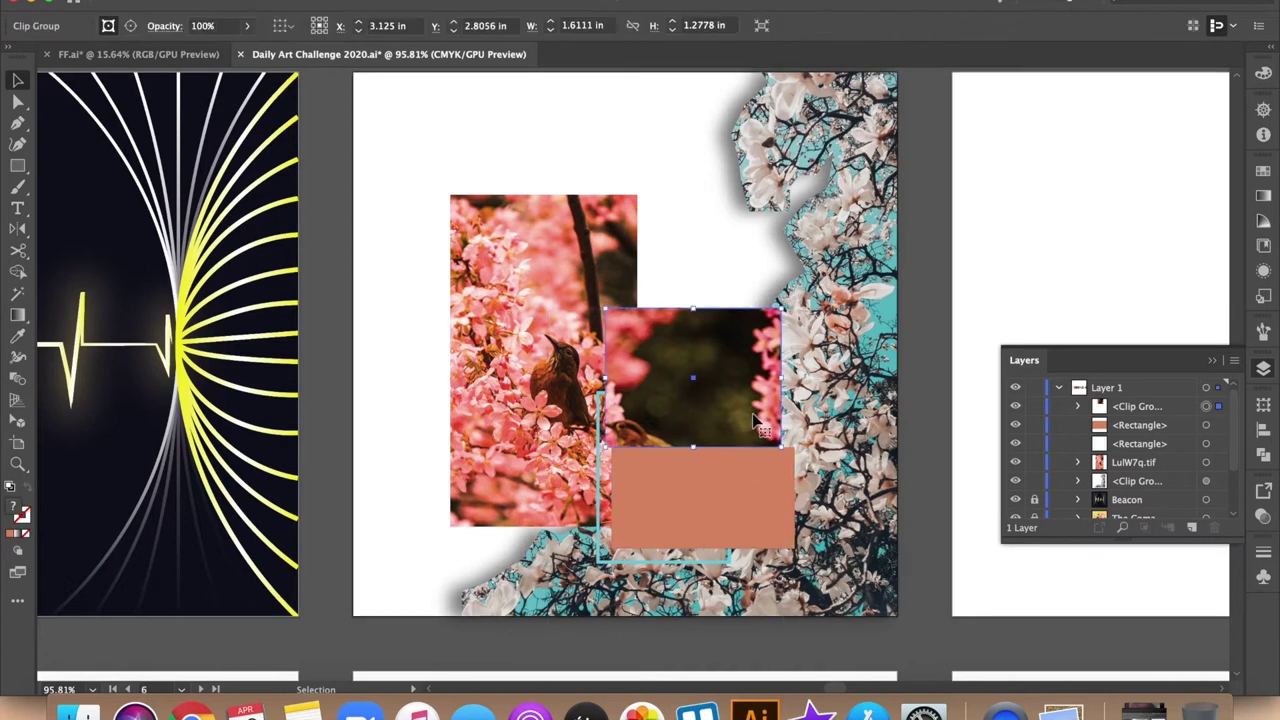
{"action": "key", "text": "Down"}
{"action": "key", "text": "Down"}
{"action": "key", "text": "Down"}
{"action": "left_click", "coordinate": [1043, 249]}
Select the coral rectangle and both bird photos and preview a Drop Shadow on them
{"action": "left_click", "coordinate": [710, 517]}
{"action": "left_click", "coordinate": [713, 424], "text": "shift"}
{"action": "left_click", "coordinate": [540, 300], "text": "shift"}
{"action": "left_click", "coordinate": [360, 0]}
{"action": "left_click", "coordinate": [400, 5]}
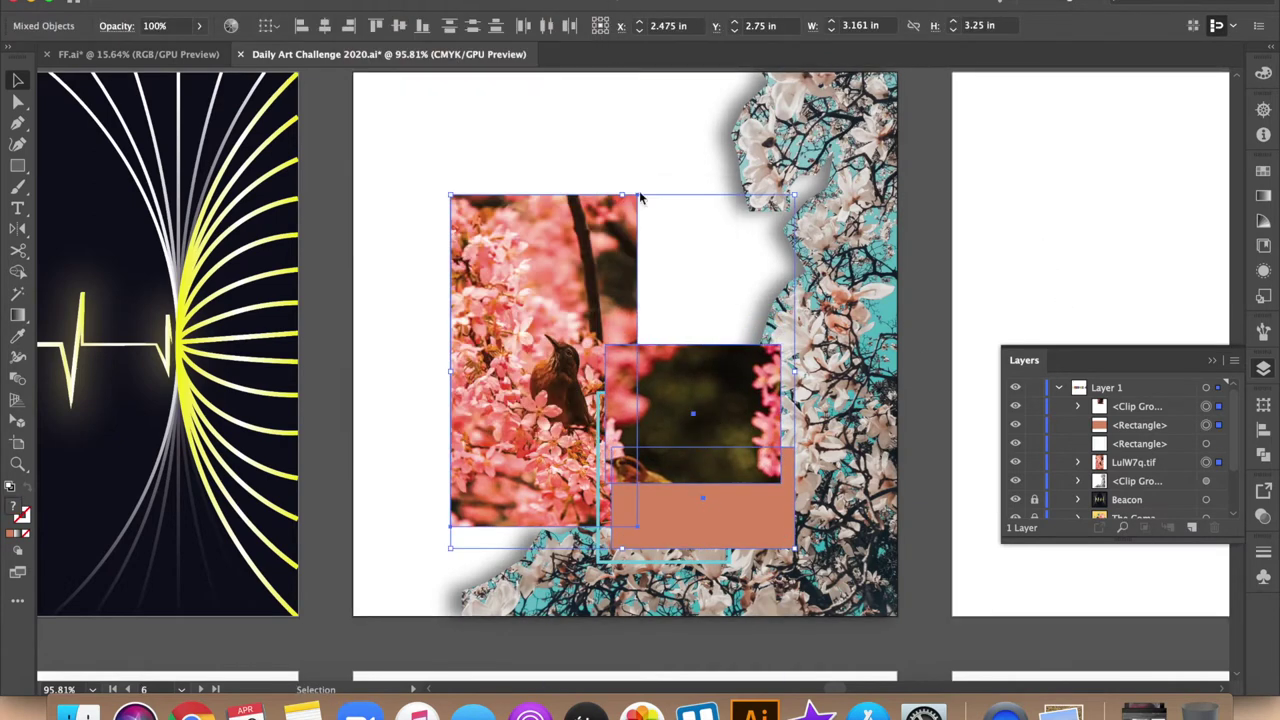
{"action": "left_click", "coordinate": [137, 426]}
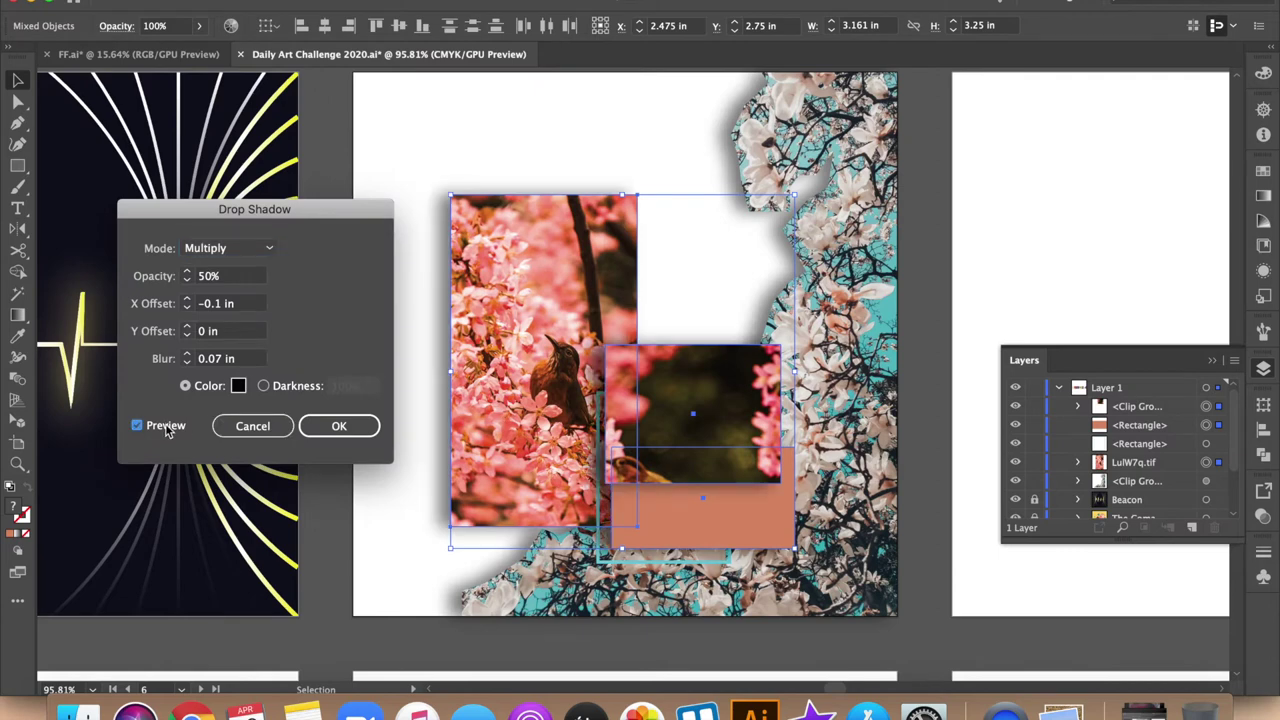
Set the drop shadow X and Y offsets to 0.1 in and confirm
{"action": "left_click", "coordinate": [187, 300]}
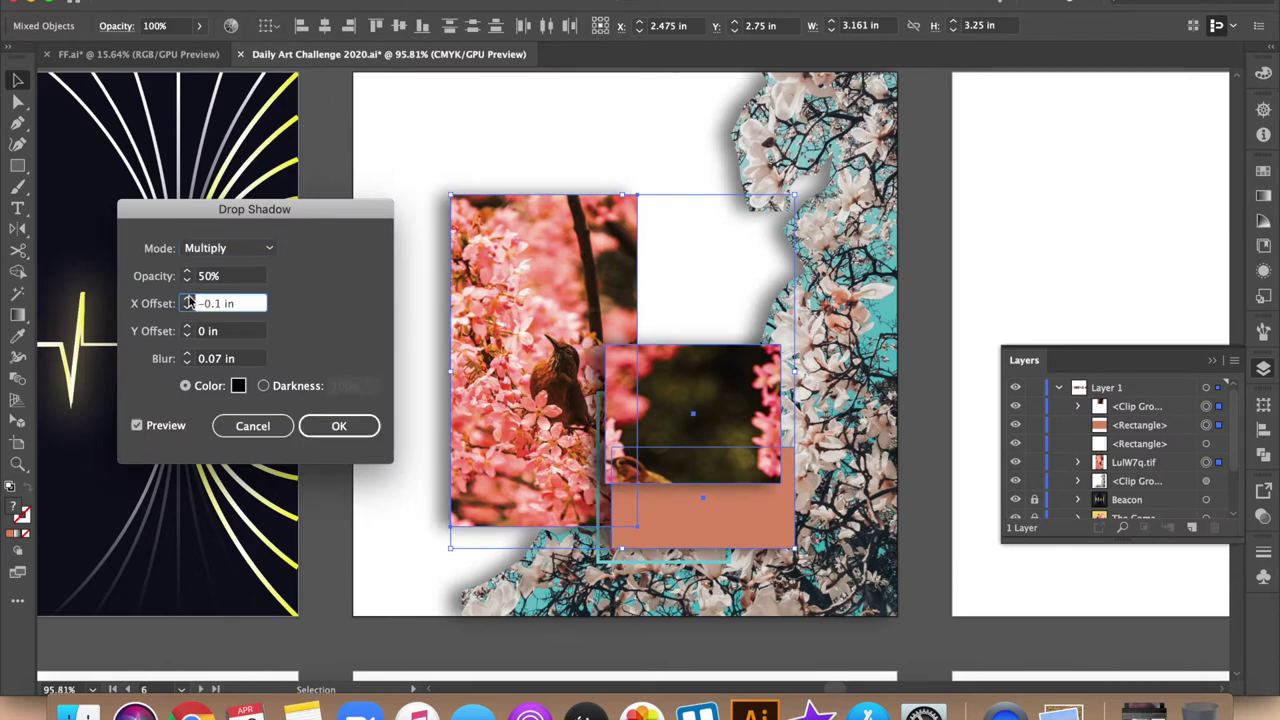
{"action": "left_click", "coordinate": [187, 300]}
{"action": "left_click", "coordinate": [187, 328]}
{"action": "left_click", "coordinate": [339, 426]}
{"action": "left_click", "coordinate": [1057, 234]}
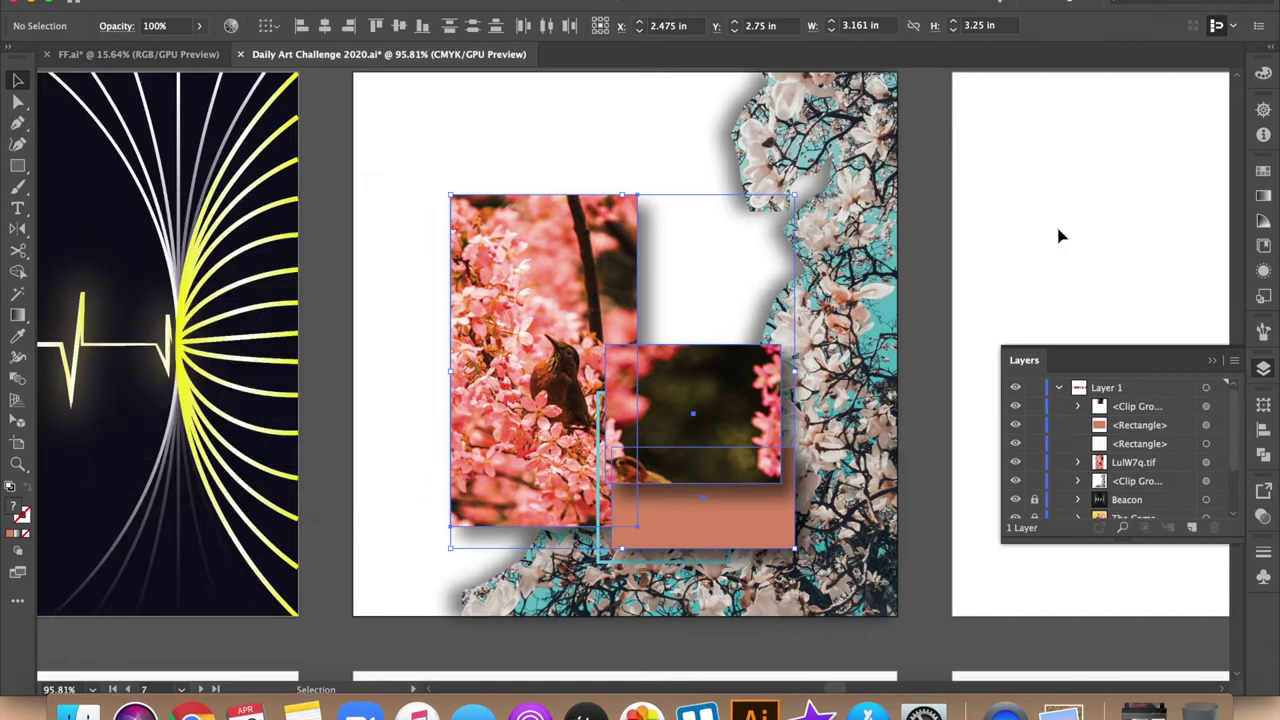
Change the teal outline rectangle's stroke to white
{"action": "left_click", "coordinate": [730, 427]}
{"action": "left_click", "coordinate": [123, 26]}
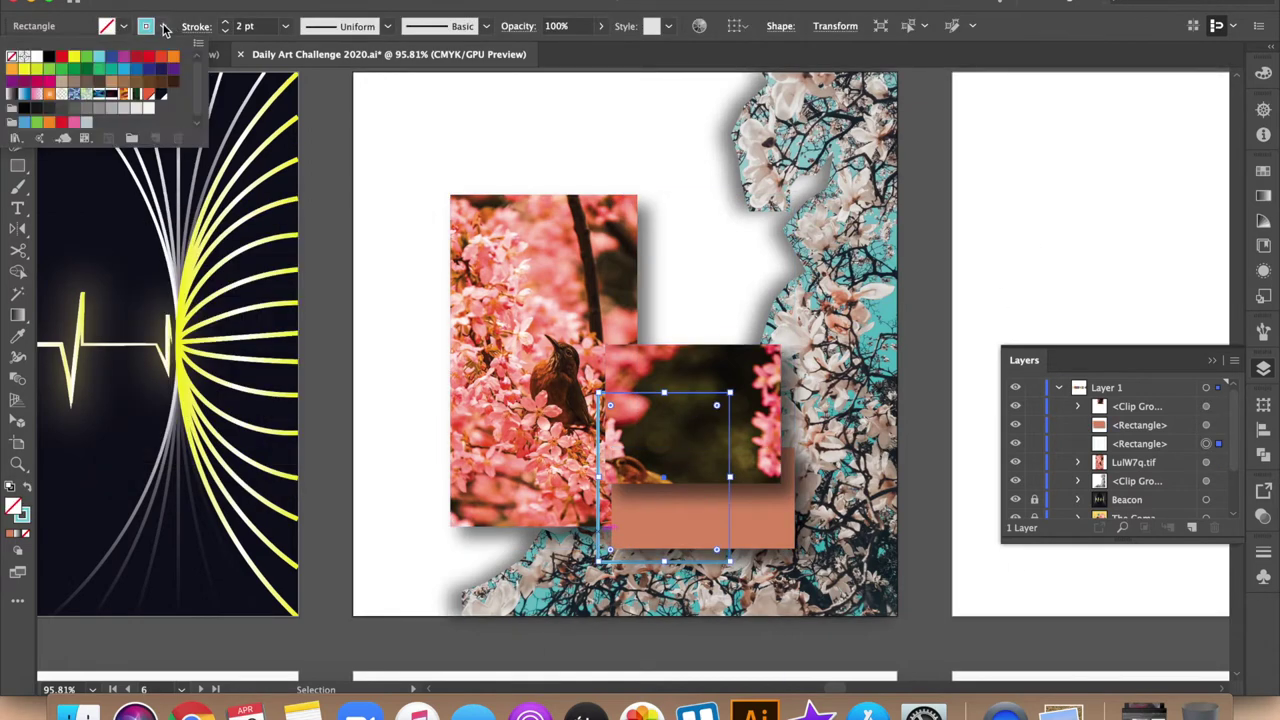
{"action": "left_click", "coordinate": [1048, 180]}
{"action": "scroll", "coordinate": [1048, 180], "scroll_direction": "up", "scroll_amount": 2}
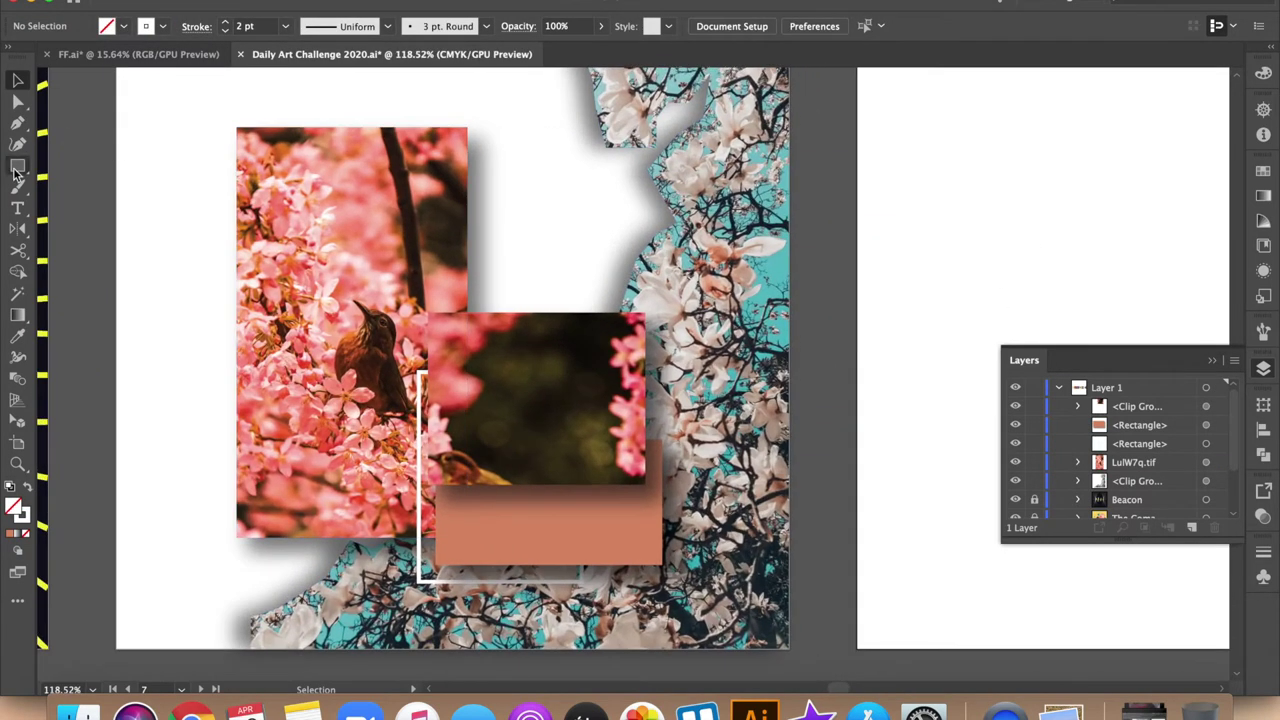
{"action": "key", "text": "v"}
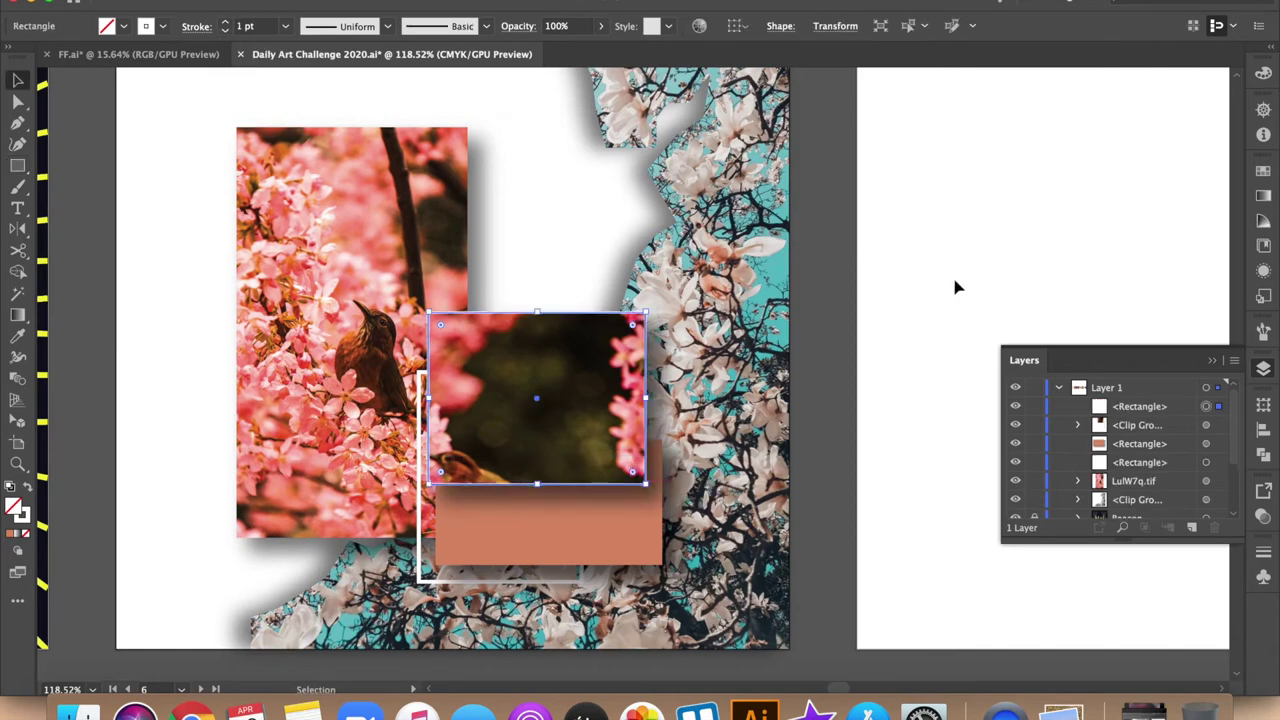
{"action": "left_click", "coordinate": [980, 247]}
{"action": "scroll", "coordinate": [980, 247], "scroll_direction": "down", "scroll_amount": 2}
Adjust the dark photo group's Drop Shadow vertical offset through the Appearance panel, with preview on
{"action": "left_click", "coordinate": [720, 380]}
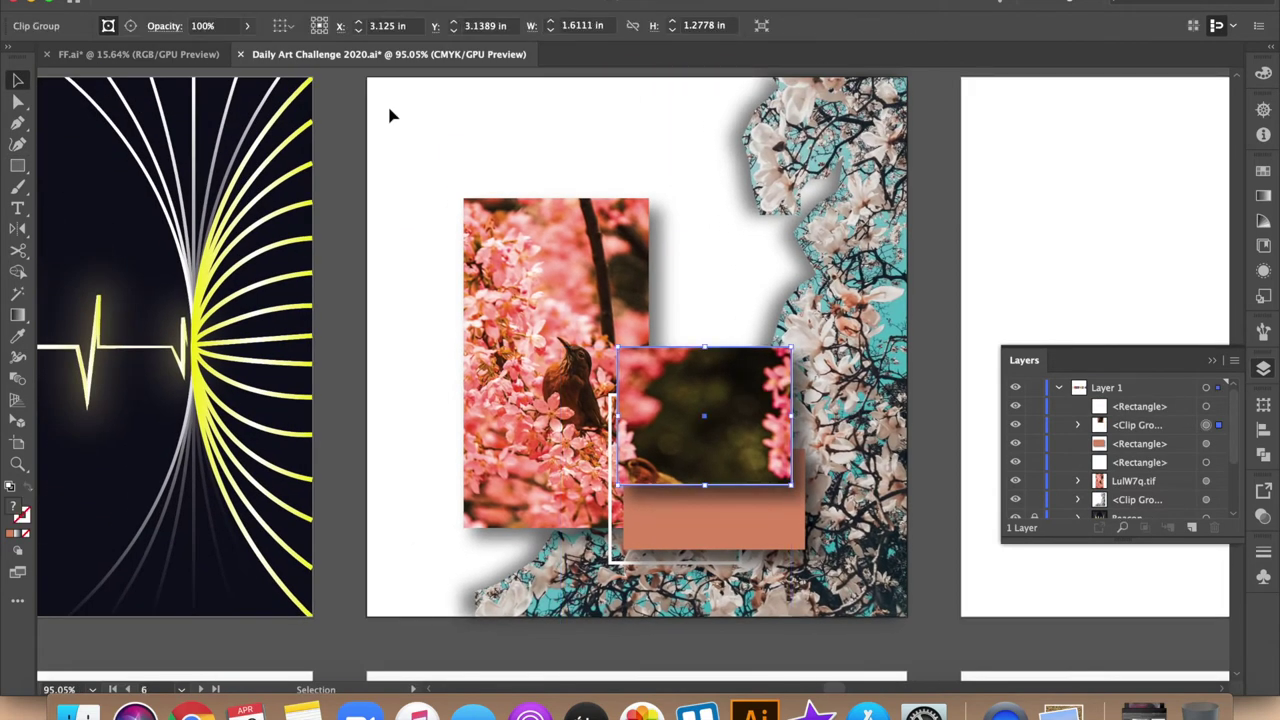
{"action": "left_click", "coordinate": [1263, 272]}
{"action": "left_click", "coordinate": [1109, 236]}
{"action": "left_click", "coordinate": [186, 335]}
{"action": "left_click", "coordinate": [172, 428]}
{"action": "left_click", "coordinate": [186, 335]}
{"action": "left_click", "coordinate": [186, 327]}
{"action": "left_click", "coordinate": [345, 428]}
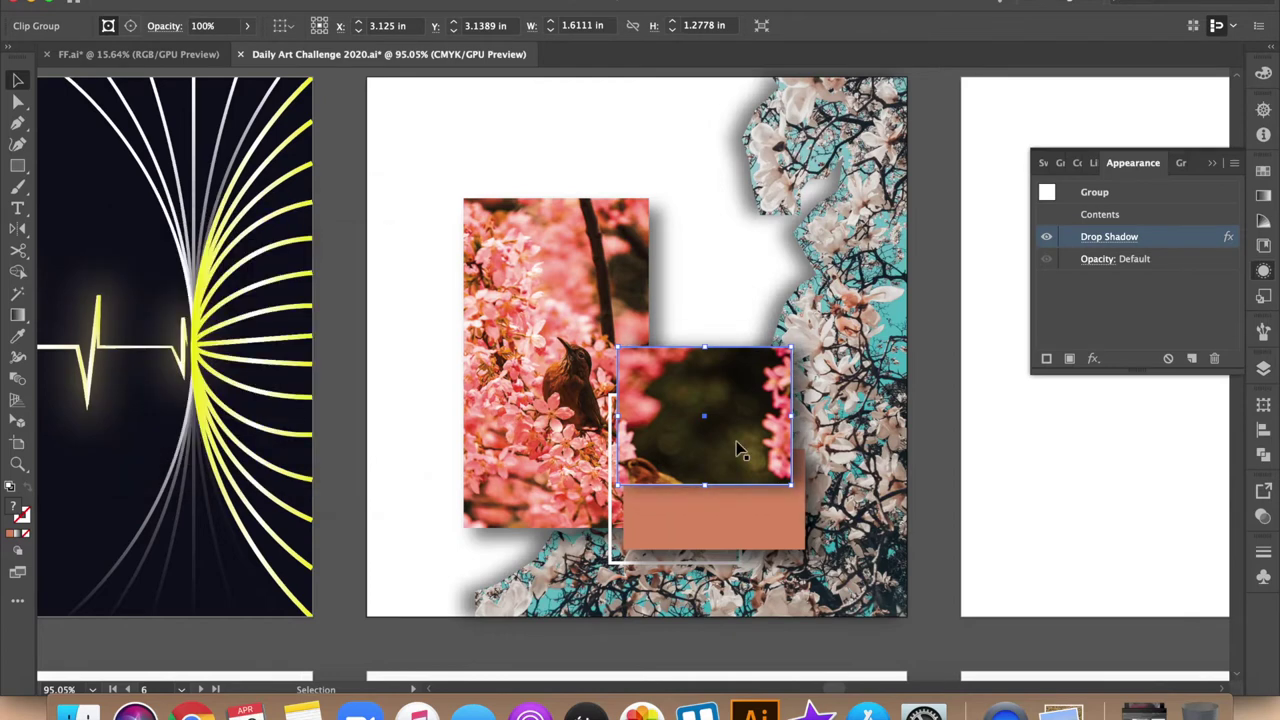
{"action": "left_click", "coordinate": [1022, 432]}
Nudge the coral rectangle right and extend the white frame's bottom edge
{"action": "mouse_move", "coordinate": [792, 522]}
{"action": "left_mouse_down"}
{"action": "mouse_move", "coordinate": [797, 532]}
{"action": "mouse_move", "coordinate": [607, 478]}
{"action": "left_mouse_up"}
{"action": "left_click", "coordinate": [752, 562]}
{"action": "left_click_drag", "start_coordinate": [674, 561], "coordinate": [672, 573]}
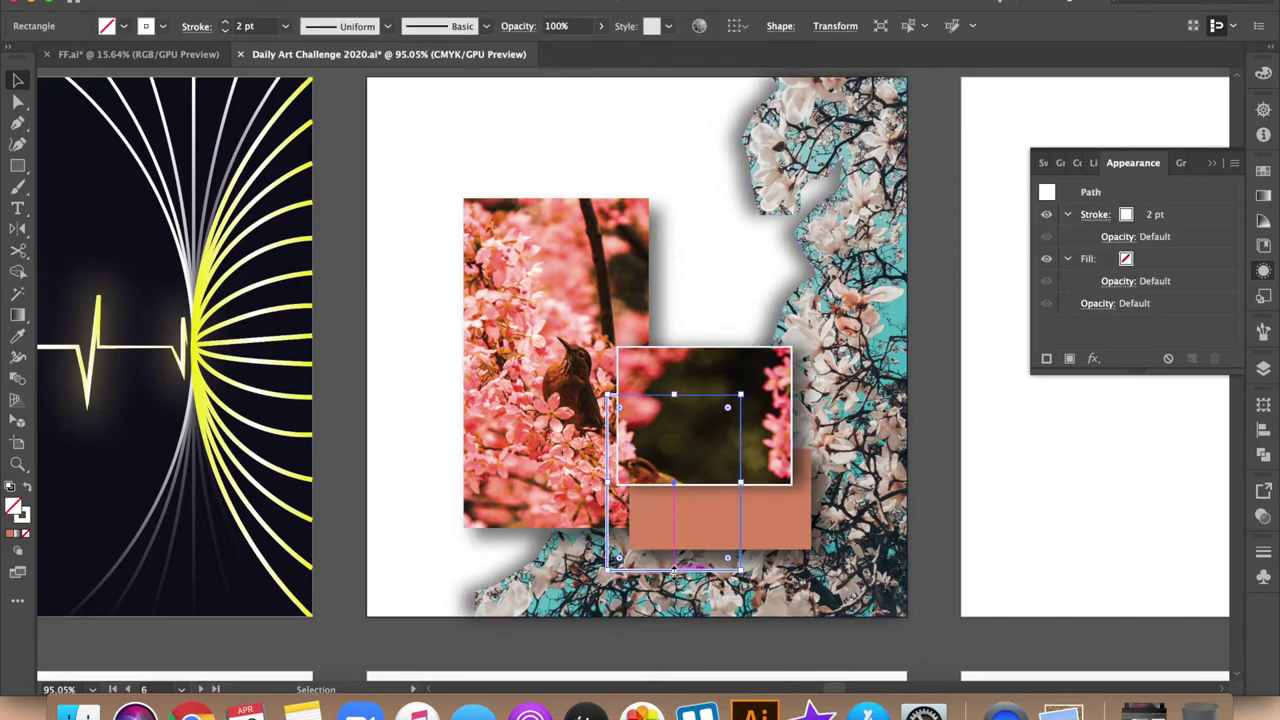
{"action": "left_click", "coordinate": [985, 503]}
{"action": "scroll", "coordinate": [985, 500], "scroll_direction": "down", "scroll_amount": 2}
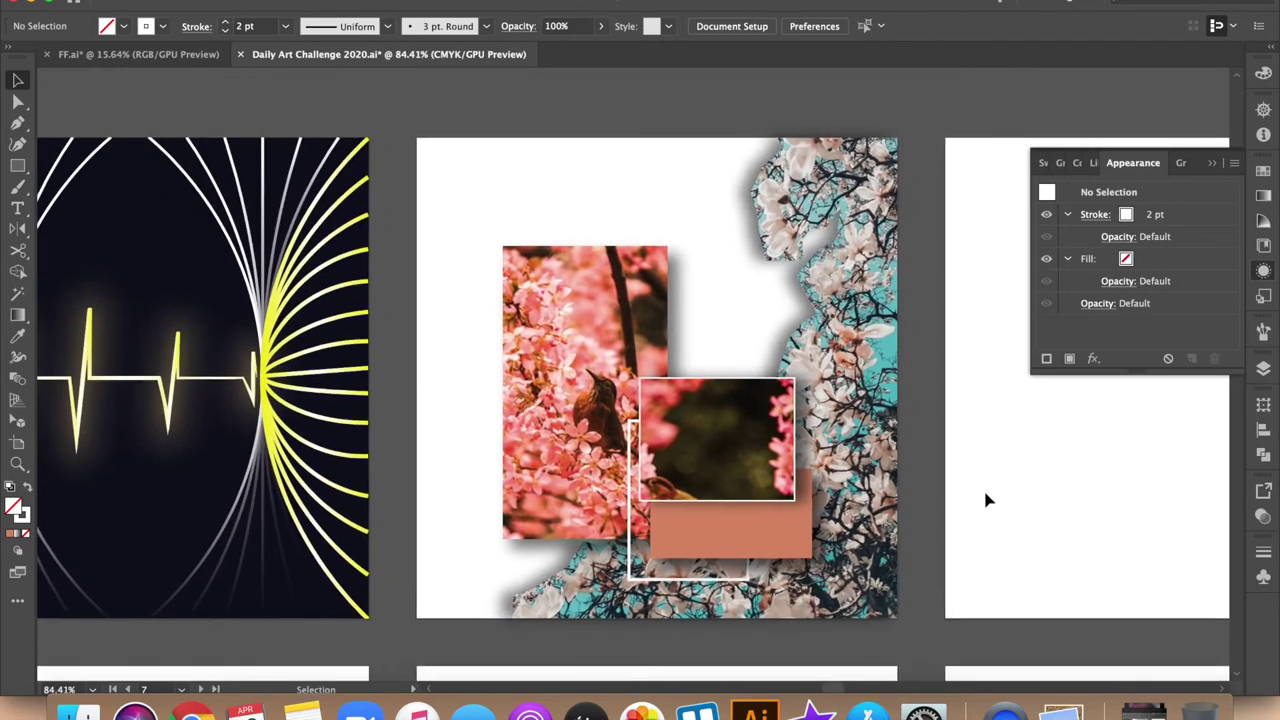
{"action": "scroll", "coordinate": [985, 500], "scroll_direction": "up", "scroll_amount": 1}
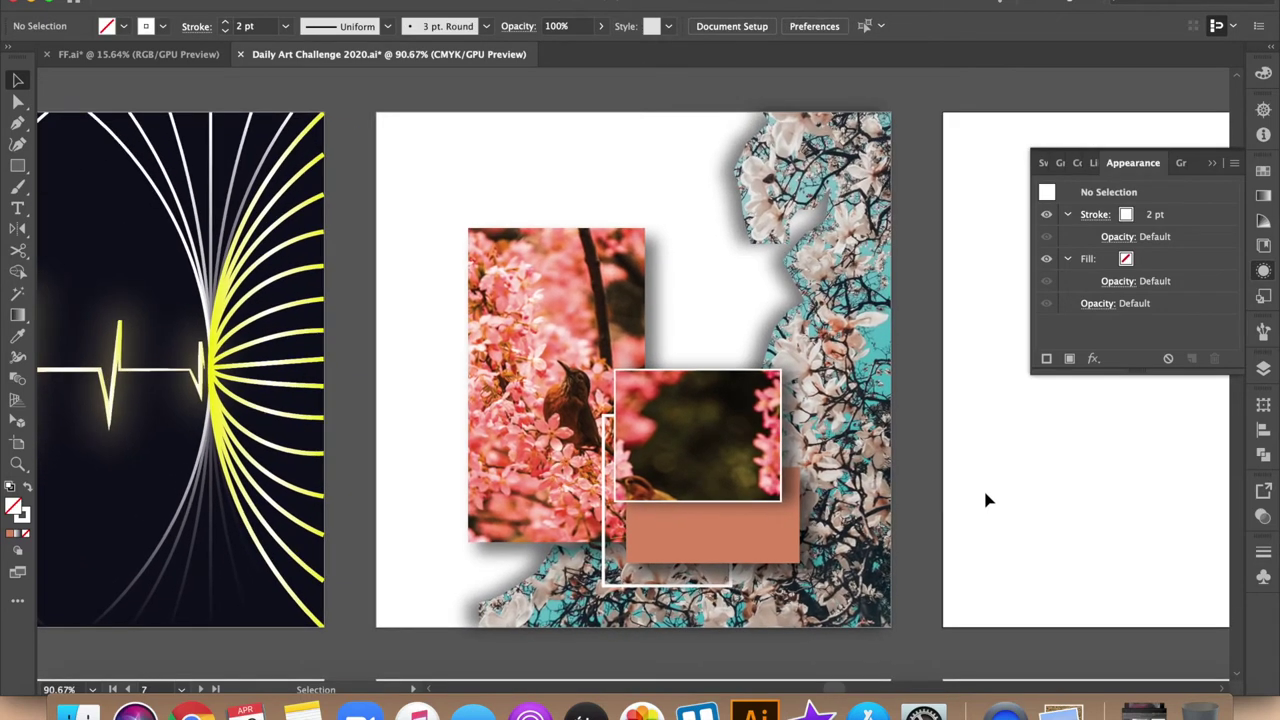
Toggle the flower background group's drop shadow visibility
{"action": "left_click", "coordinate": [852, 412]}
{"action": "left_click", "coordinate": [957, 299]}
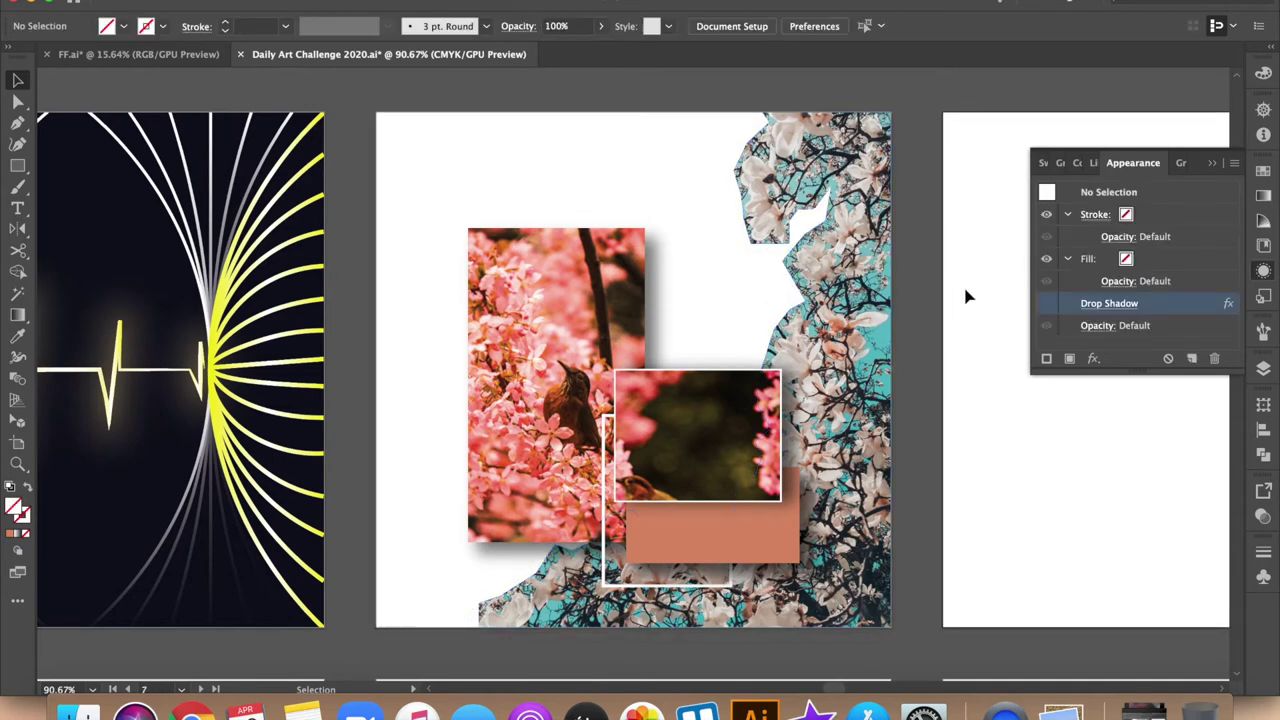
{"action": "left_click", "coordinate": [850, 290]}
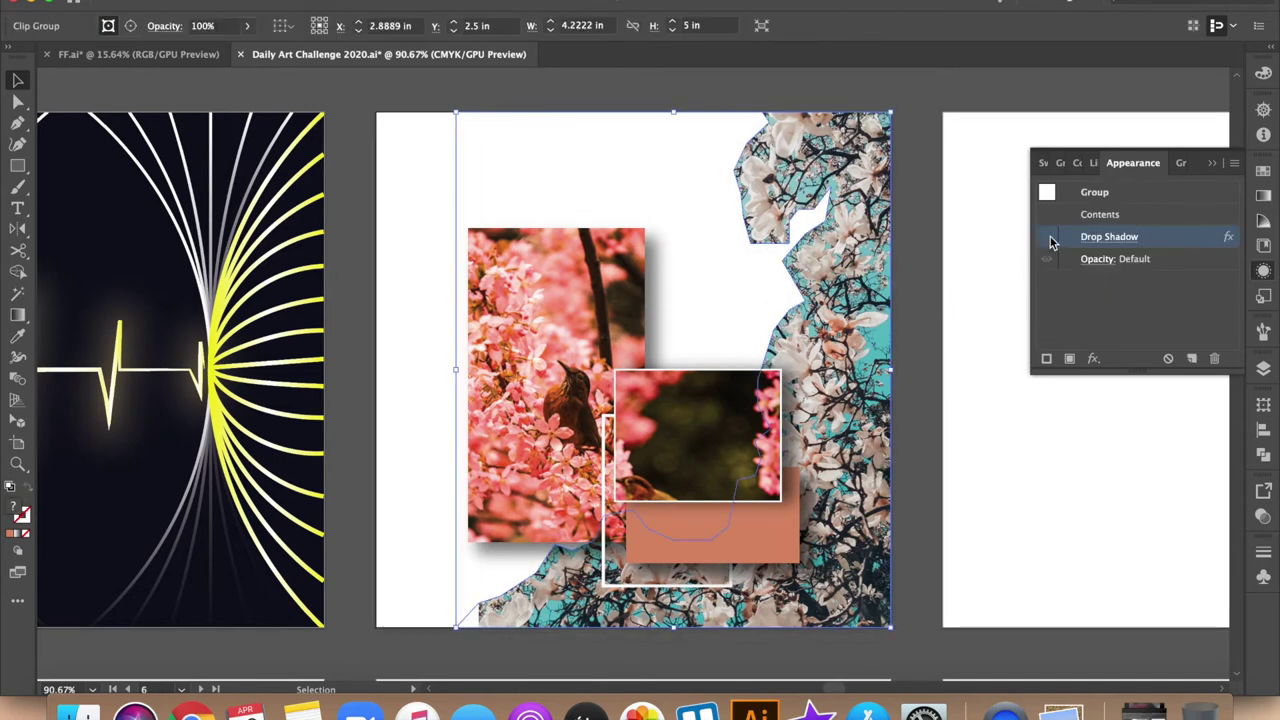
{"action": "left_click", "coordinate": [703, 203]}
Zoom out and draw a rectangle covering the whole artboard
{"action": "key", "text": "F7"}
{"action": "scroll", "coordinate": [912, 294], "scroll_direction": "down", "scroll_amount": 2}
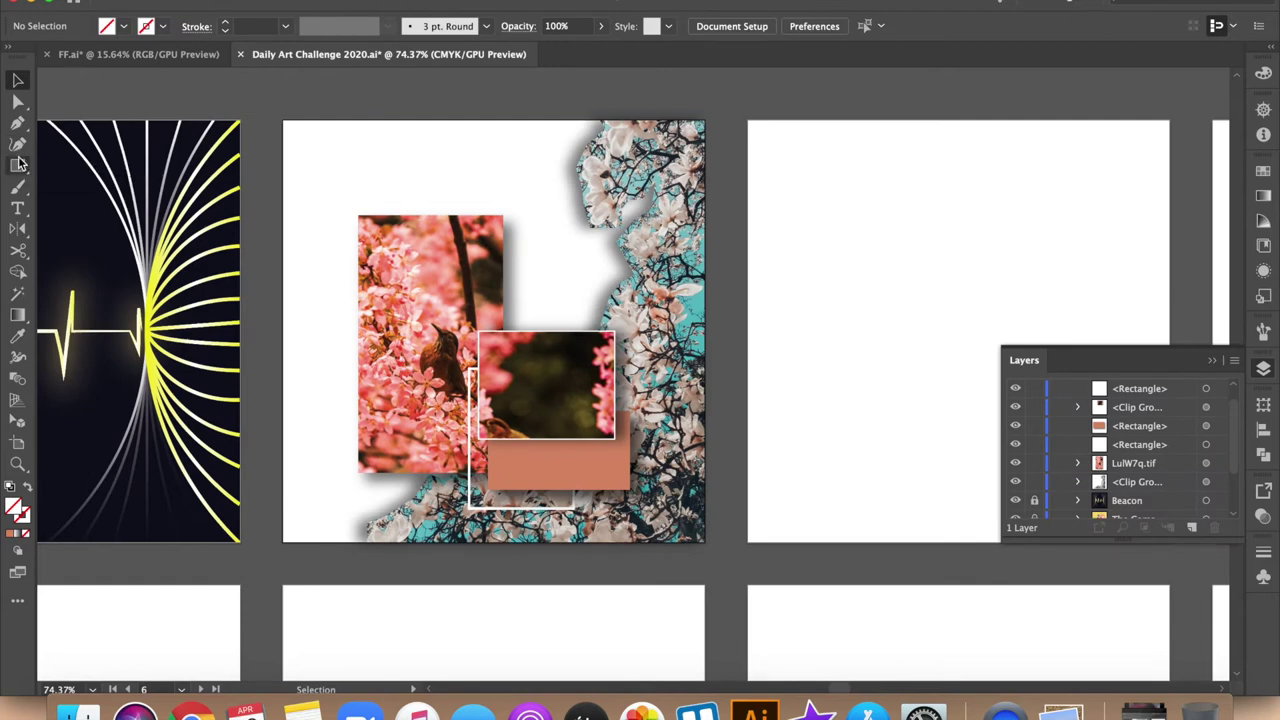
{"action": "left_click_drag", "start_coordinate": [281, 119], "coordinate": [706, 542]}
Fill the background rectangle with a linear gradient at -45°
{"action": "key", "text": "v"}
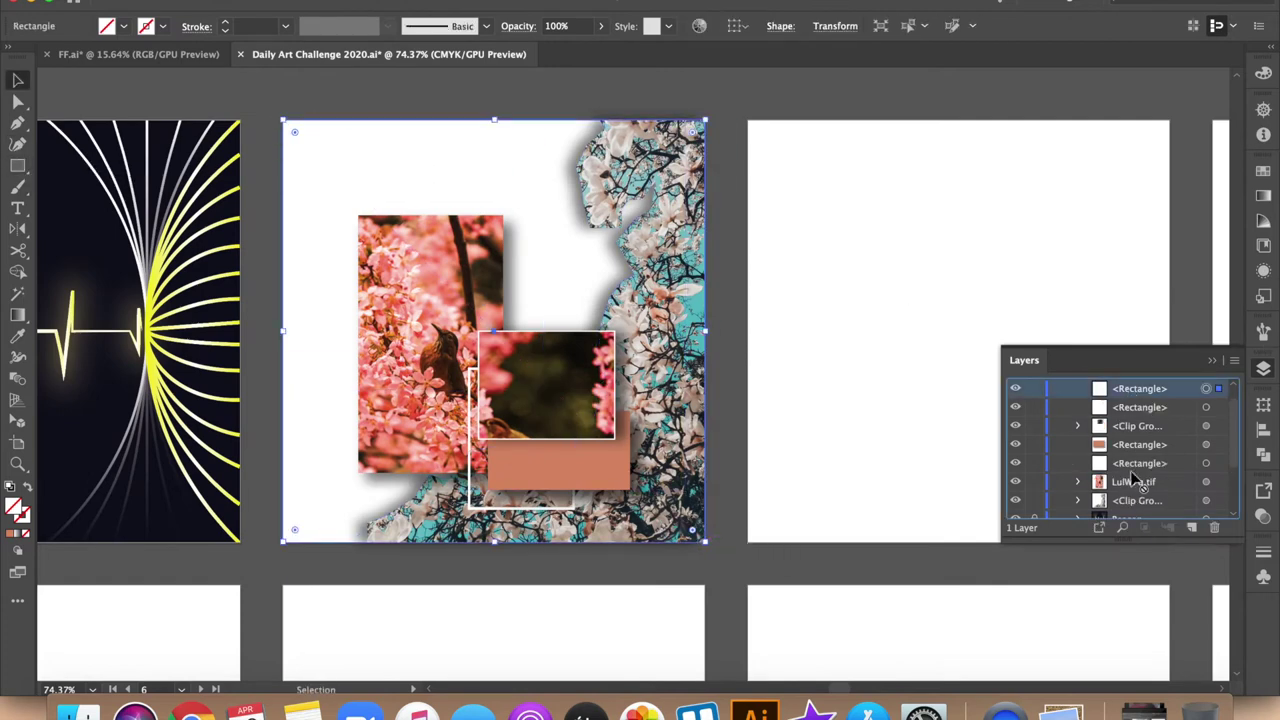
{"action": "left_click", "coordinate": [1263, 195]}
{"action": "left_click", "coordinate": [1122, 190]}
{"action": "left_click", "coordinate": [1171, 260]}
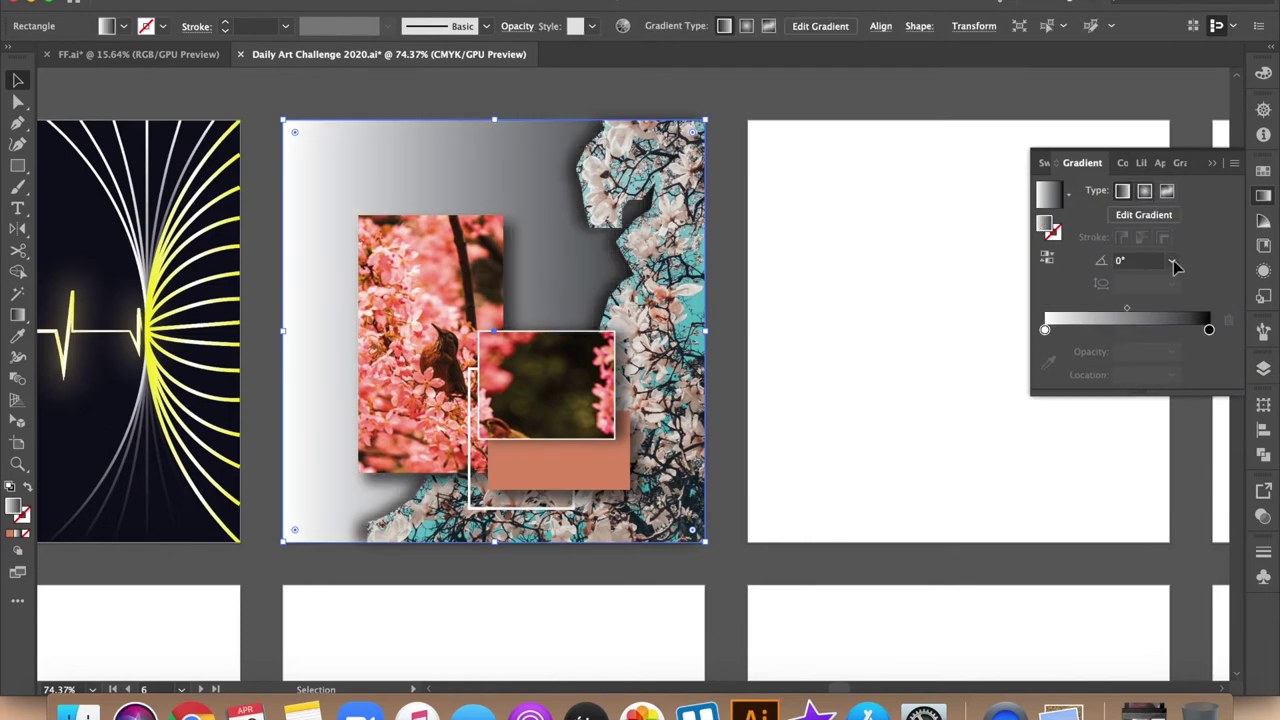
{"action": "left_click", "coordinate": [1196, 484]}
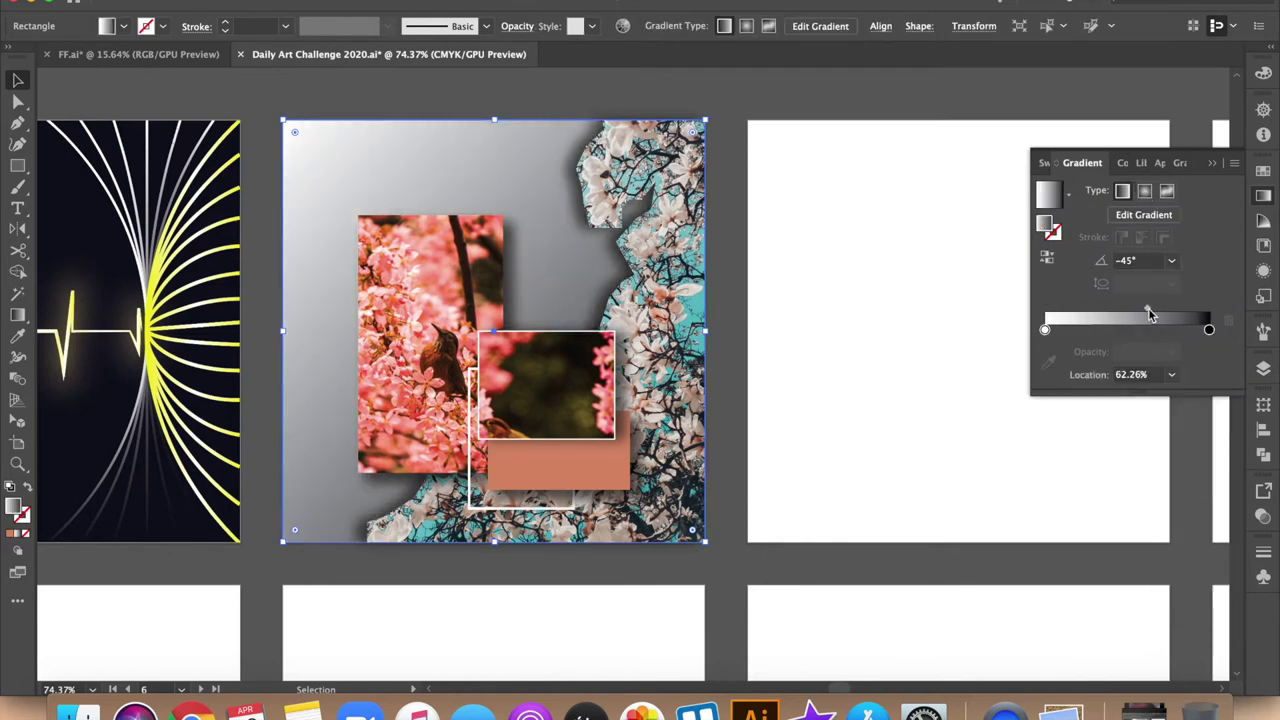
Make the left gradient stop teal and the right stop coral, shifting the coral stop inward
{"action": "double_click", "coordinate": [1045, 329]}
{"action": "left_click", "coordinate": [1070, 390]}
{"action": "left_click", "coordinate": [1213, 275]}
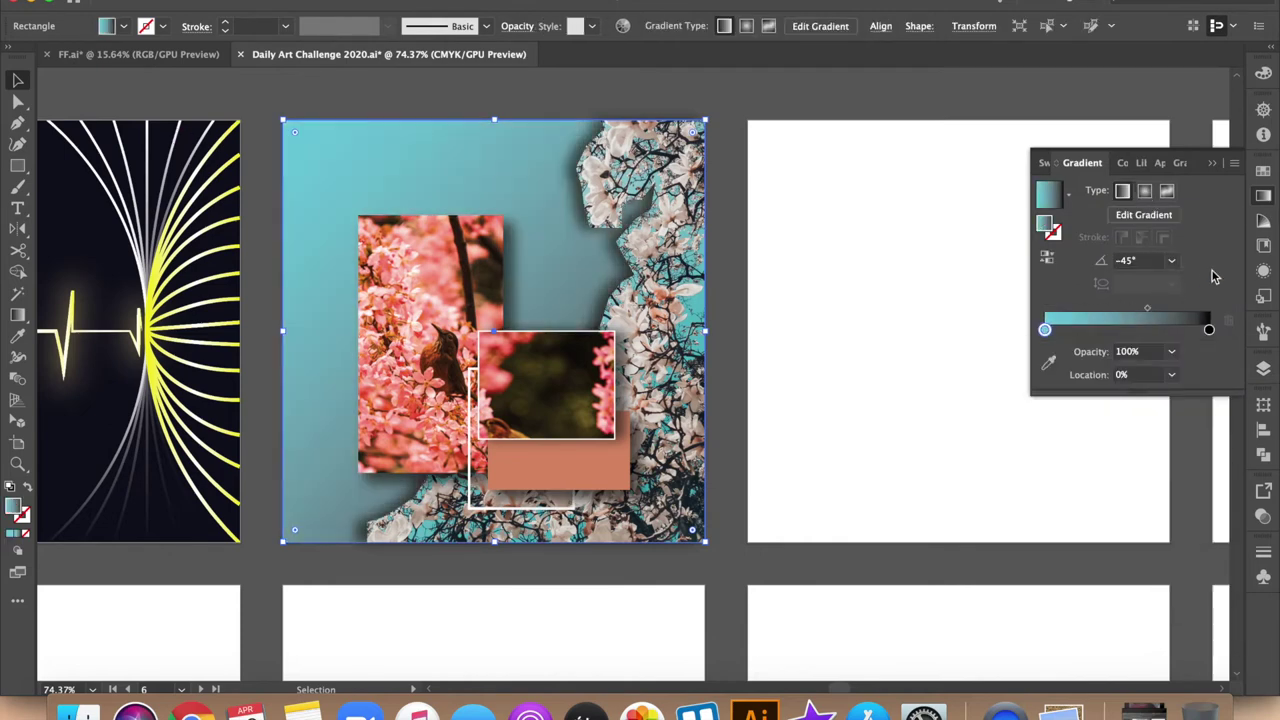
{"action": "double_click", "coordinate": [1210, 331]}
{"action": "left_click", "coordinate": [1104, 410]}
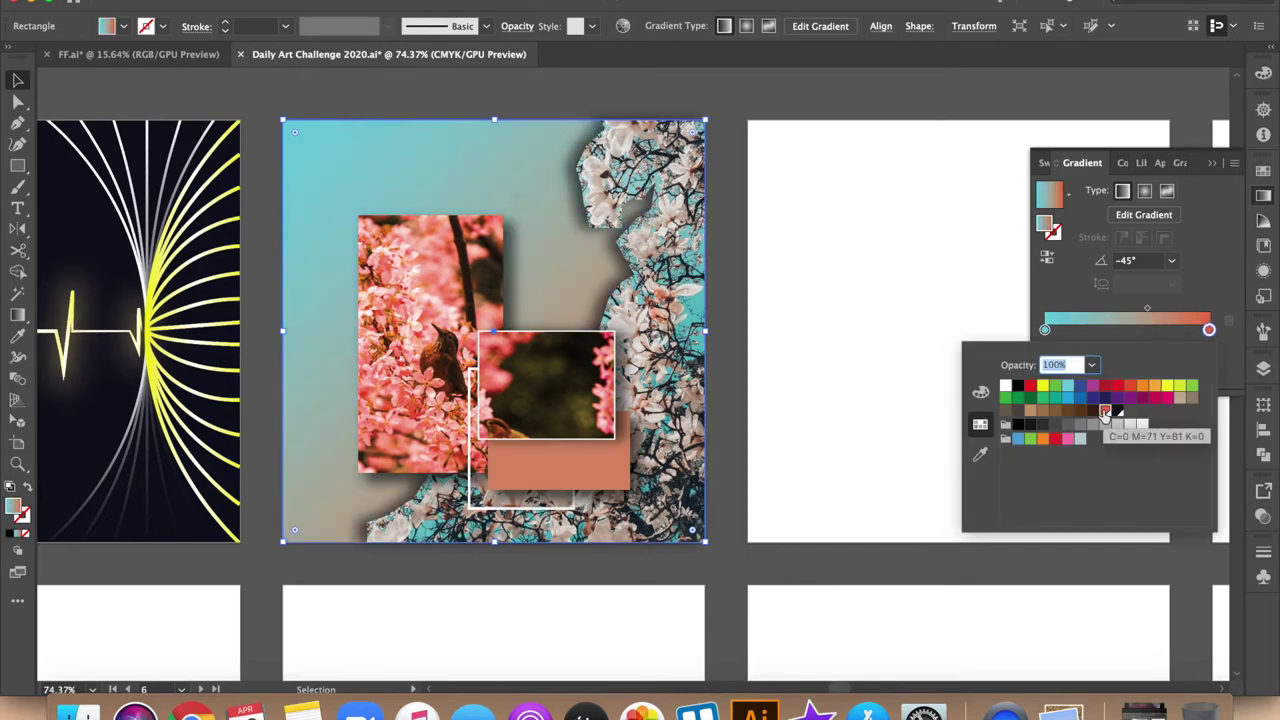
{"action": "left_click", "coordinate": [1204, 291]}
{"action": "left_click_drag", "start_coordinate": [1141, 316], "coordinate": [1139, 316]}
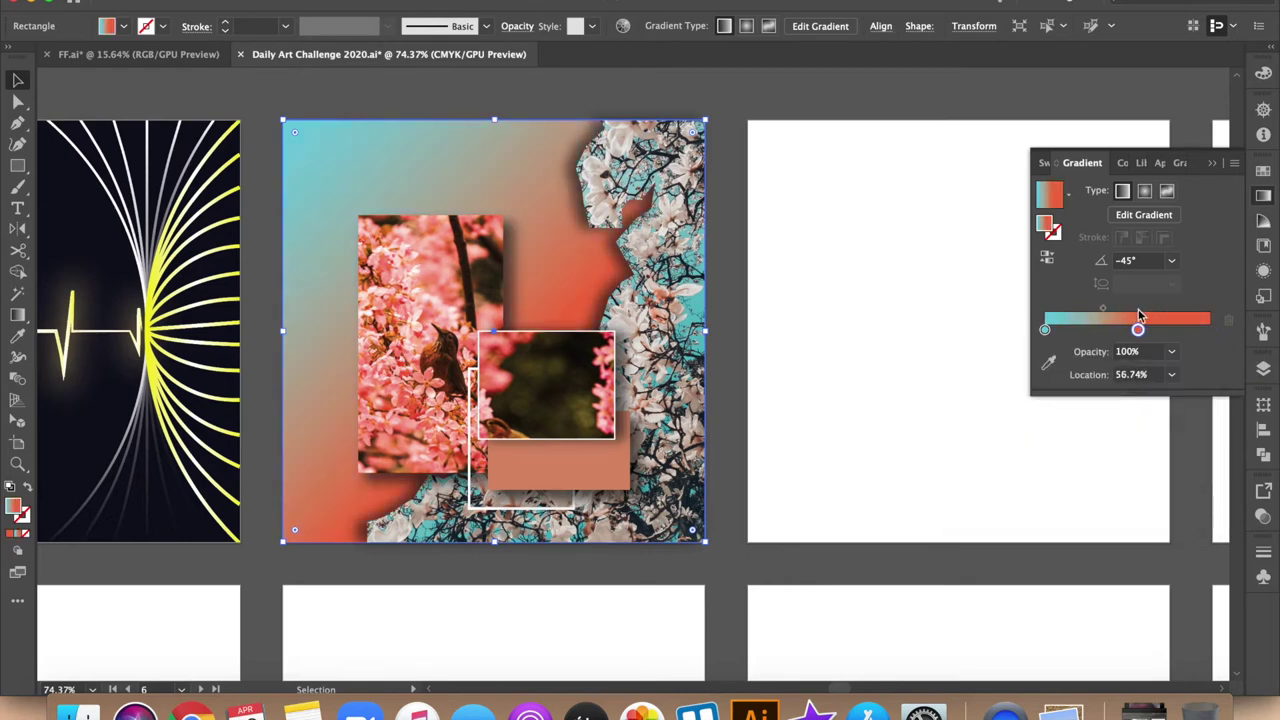
Lighten the teal stop by lowering its CMYK cyan to 44
{"action": "double_click", "coordinate": [1044, 329]}
{"action": "left_click", "coordinate": [981, 395]}
{"action": "mouse_move", "coordinate": [1066, 467]}
{"action": "left_mouse_down"}
{"action": "mouse_move", "coordinate": [1078, 468]}
{"action": "mouse_move", "coordinate": [1060, 466]}
{"action": "left_mouse_up"}
{"action": "left_click_drag", "start_coordinate": [1113, 397], "coordinate": [1107, 401]}
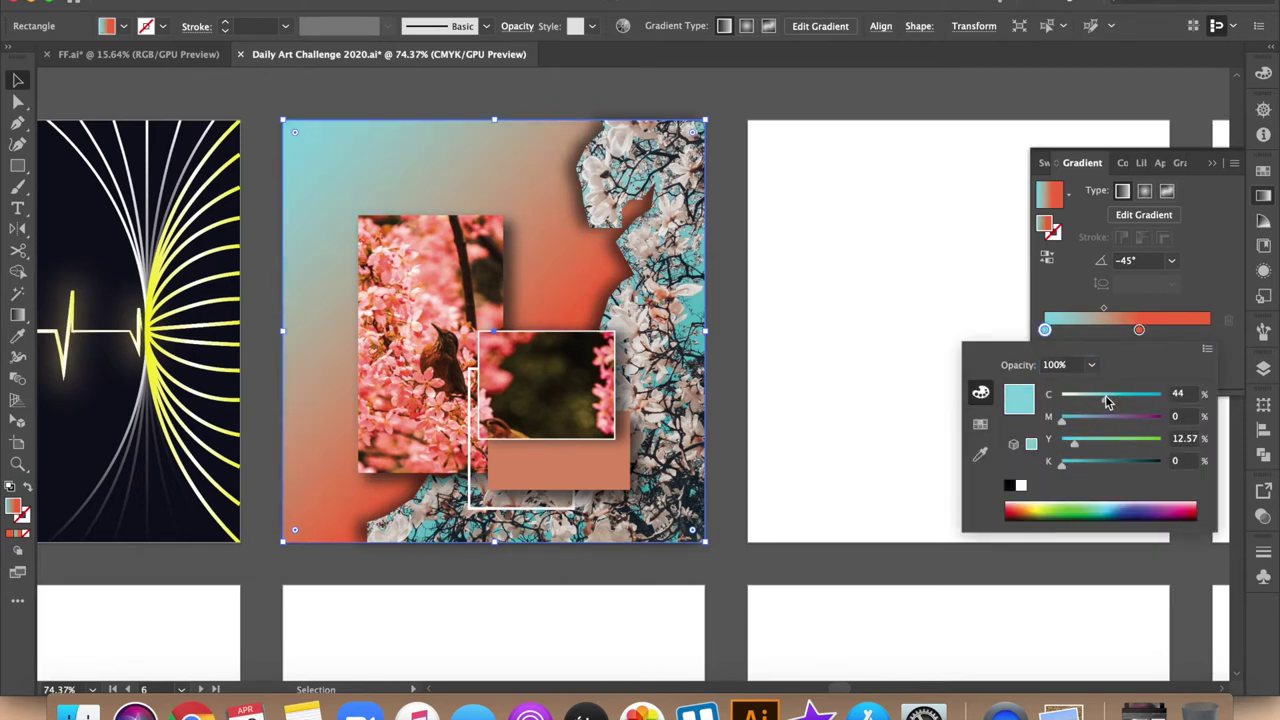
{"action": "double_click", "coordinate": [1139, 329]}
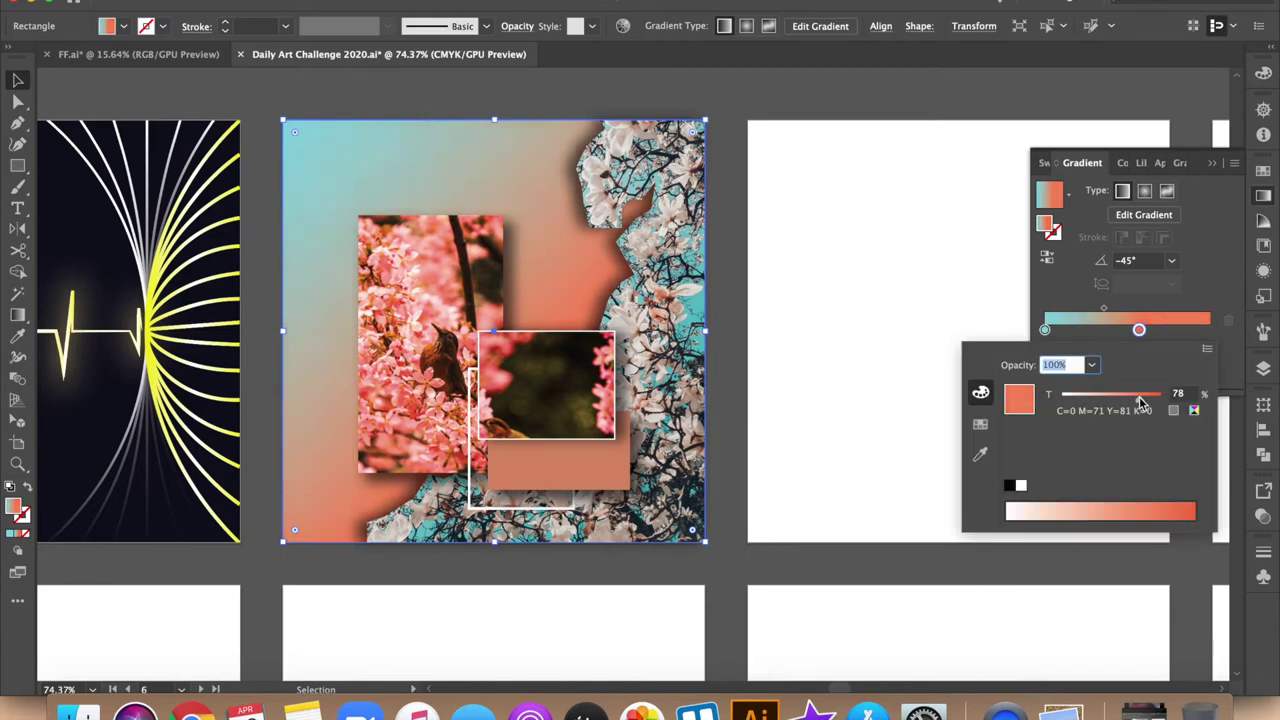
{"action": "left_click", "coordinate": [838, 416]}
Select the coral rectangle with the Direct Selection tool
{"action": "left_click", "coordinate": [834, 428]}
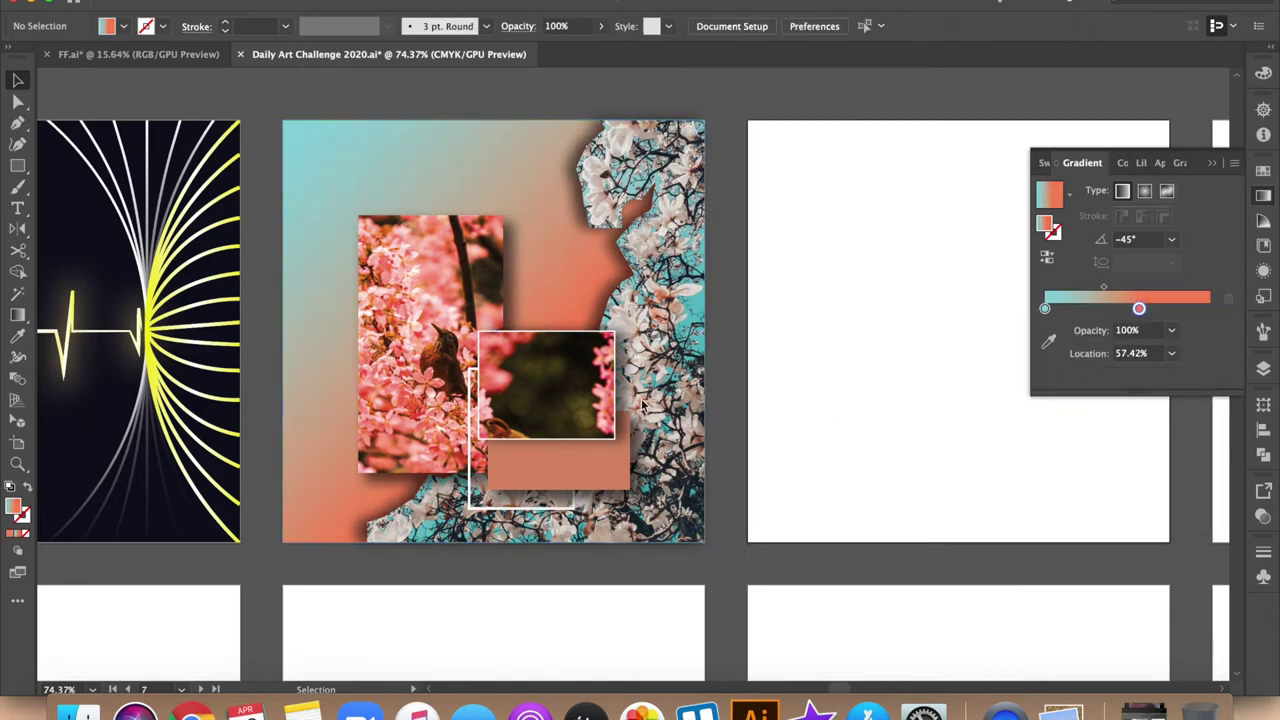
{"action": "key", "text": "a"}
{"action": "left_click", "coordinate": [605, 469]}
Change the coral rectangle's fill to soft salmon f78c6f
{"action": "left_click", "coordinate": [121, 30]}
{"action": "key", "text": "Escape"}
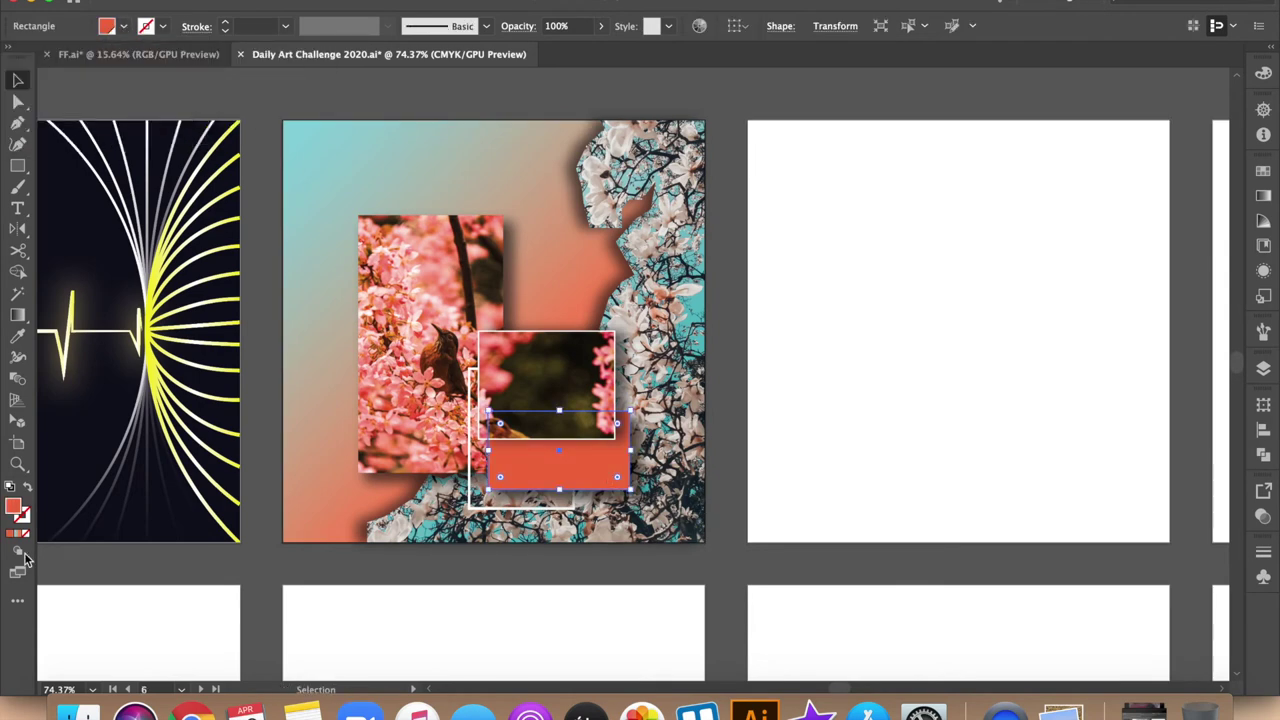
{"action": "double_click", "coordinate": [13, 507]}
{"action": "left_click", "coordinate": [1004, 253]}
{"action": "left_click", "coordinate": [997, 262]}
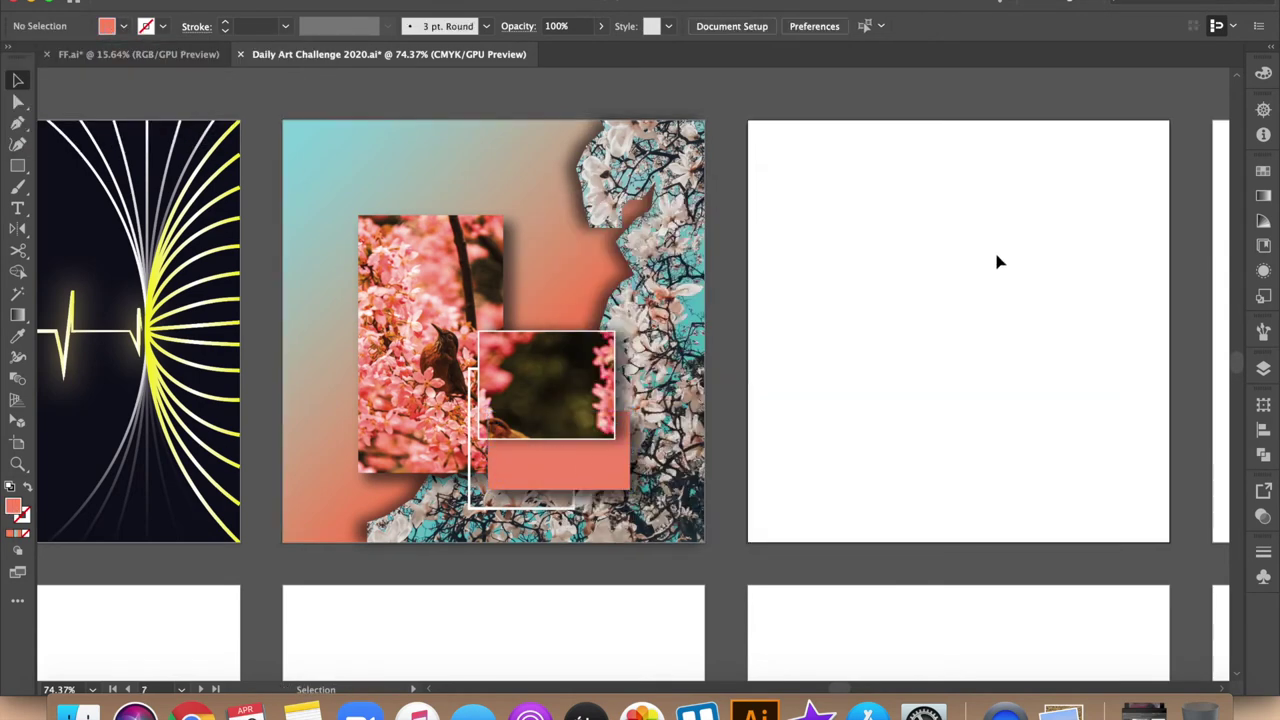
Draw a rectangle over the photo's left edge with no fill and a white 2 pt stroke
{"action": "left_click_drag", "start_coordinate": [346, 228], "coordinate": [407, 343]}
{"action": "key", "text": "v"}
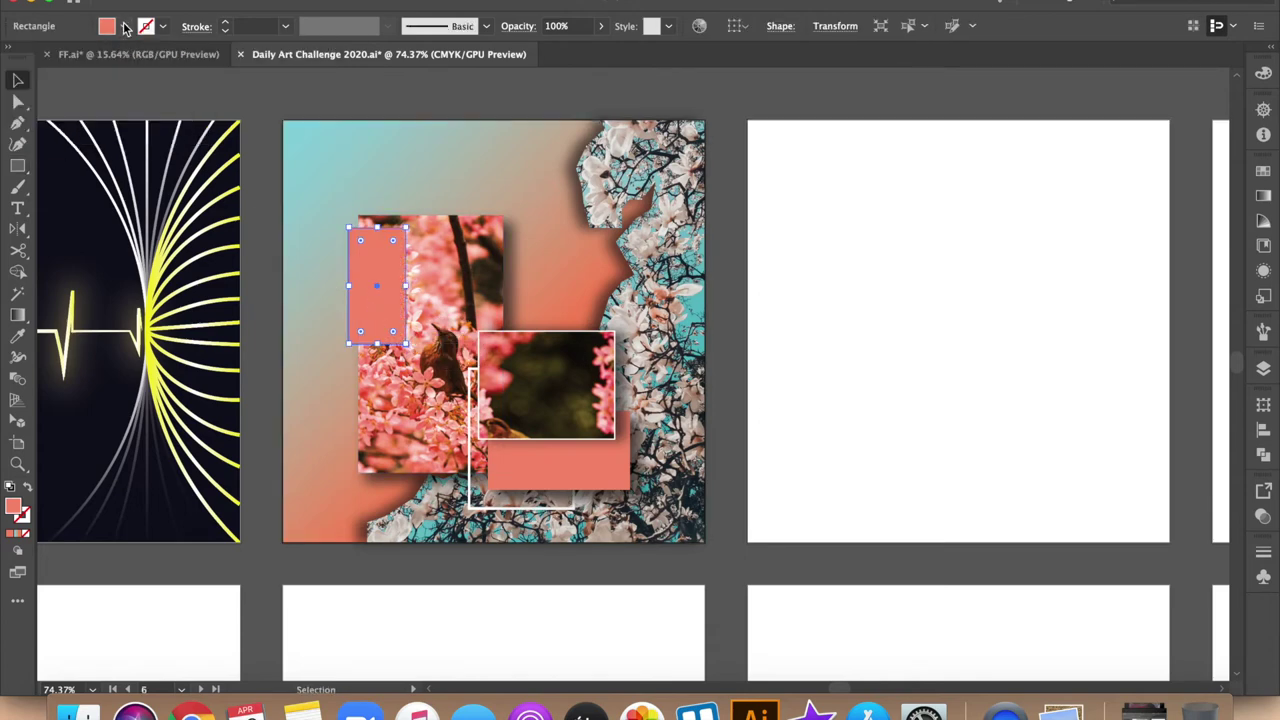
{"action": "left_click", "coordinate": [123, 27]}
{"action": "left_click", "coordinate": [14, 45]}
{"action": "left_click", "coordinate": [852, 289]}
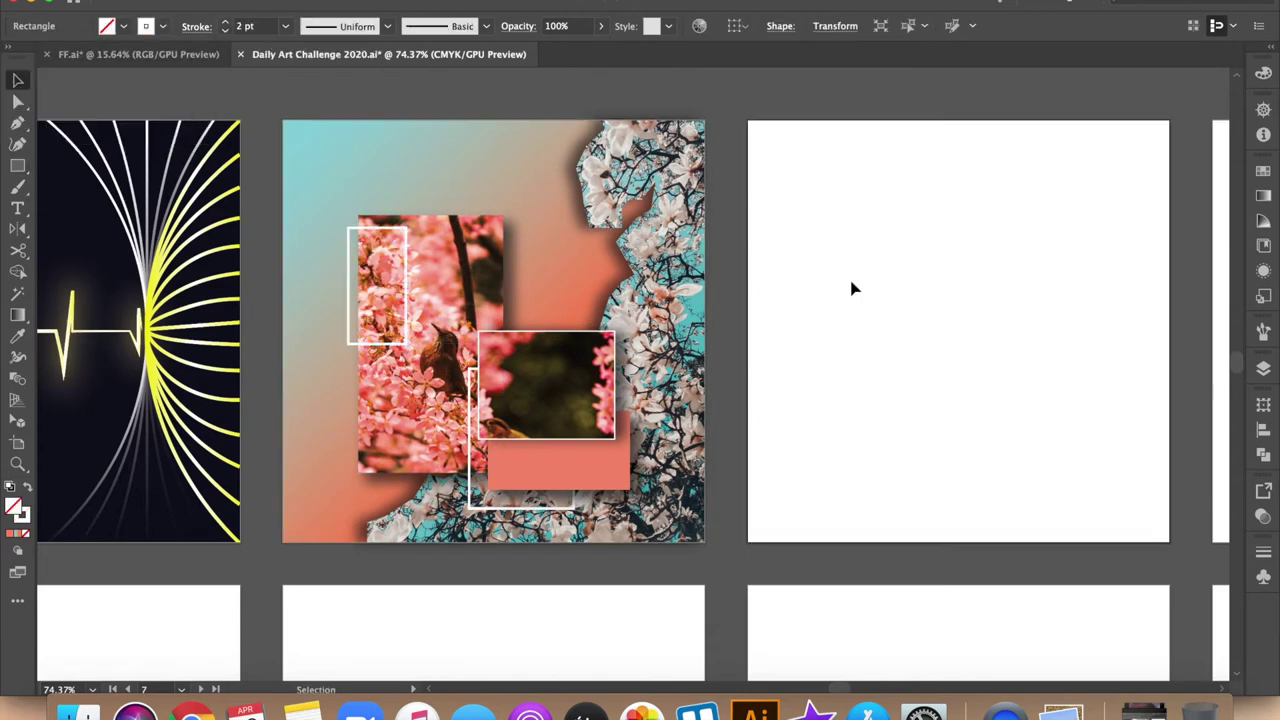
Check the frame and dark photo selections, then select the magnolia tree image
{"action": "left_click", "coordinate": [349, 285]}
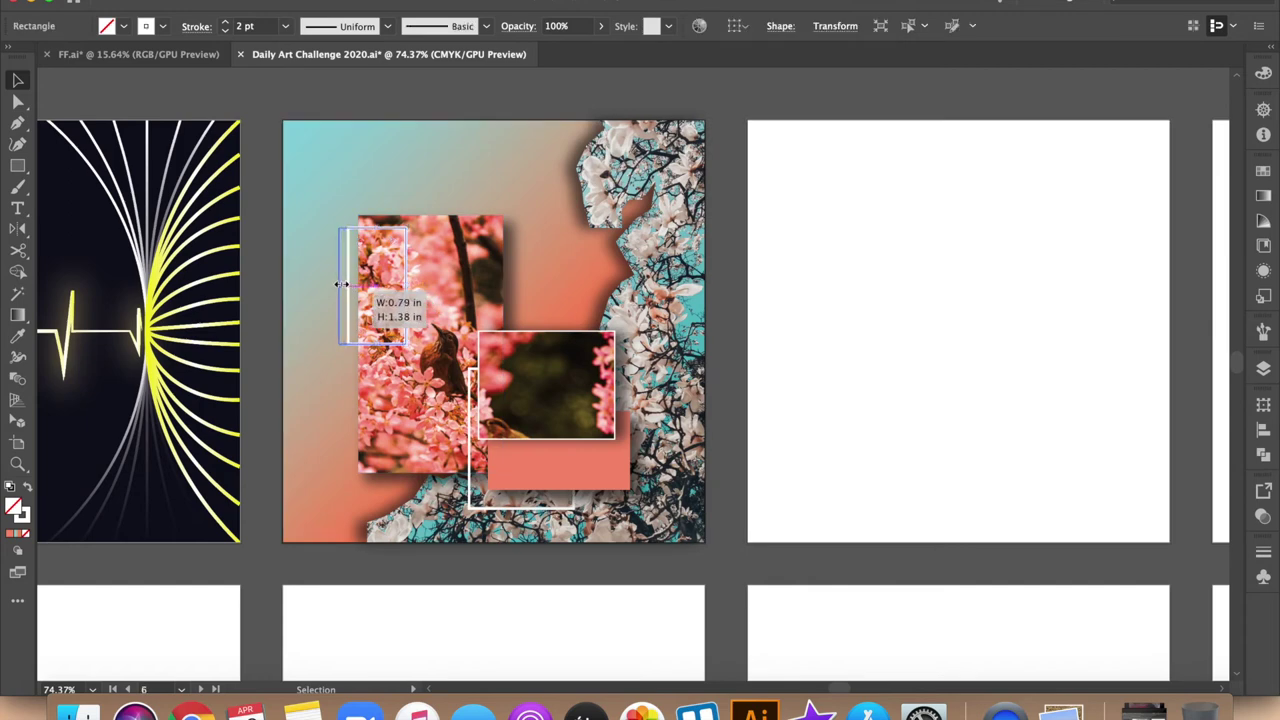
{"action": "left_click", "coordinate": [860, 283]}
{"action": "left_click", "coordinate": [585, 390]}
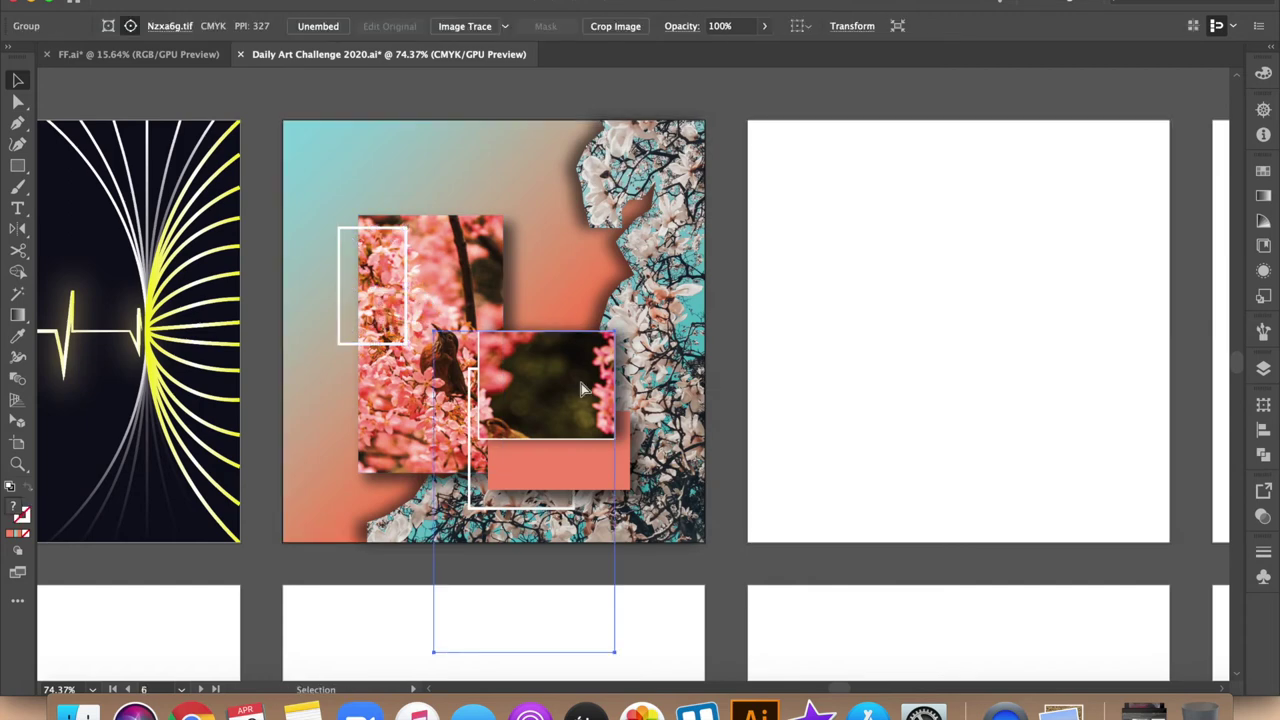
{"action": "left_click", "coordinate": [725, 335]}
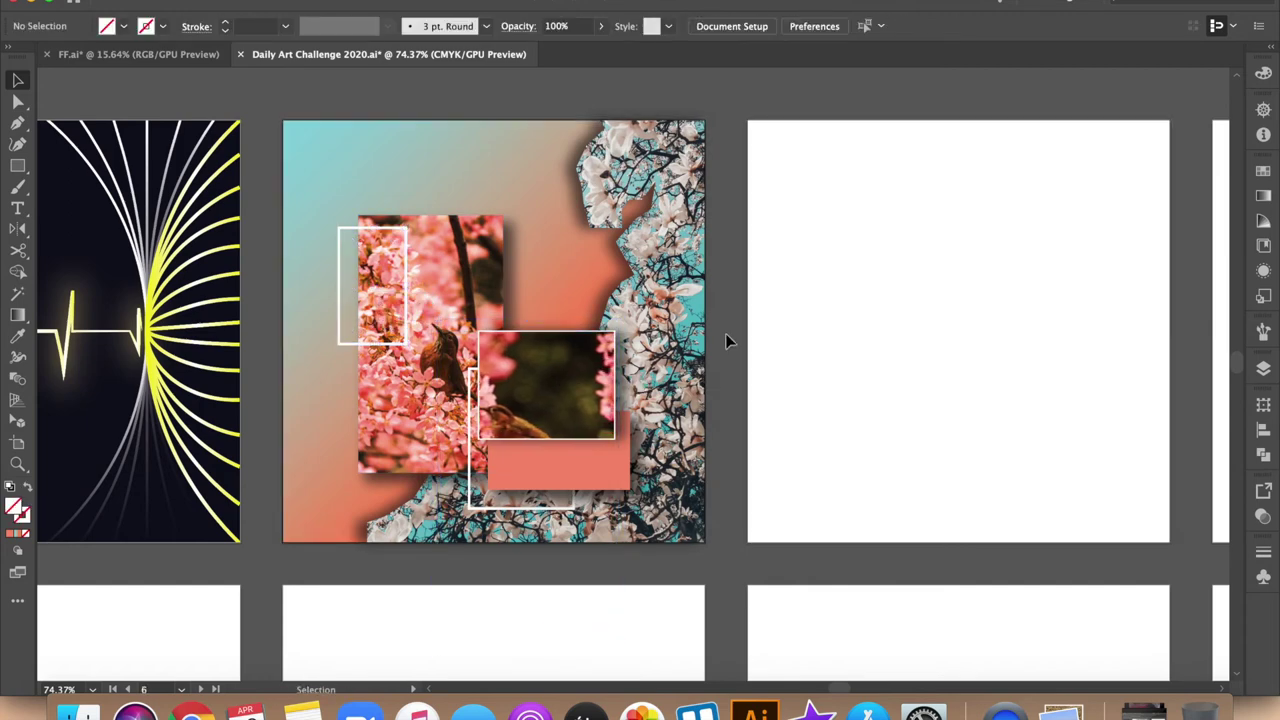
{"action": "left_click", "coordinate": [708, 327]}
{"action": "left_click", "coordinate": [951, 337]}
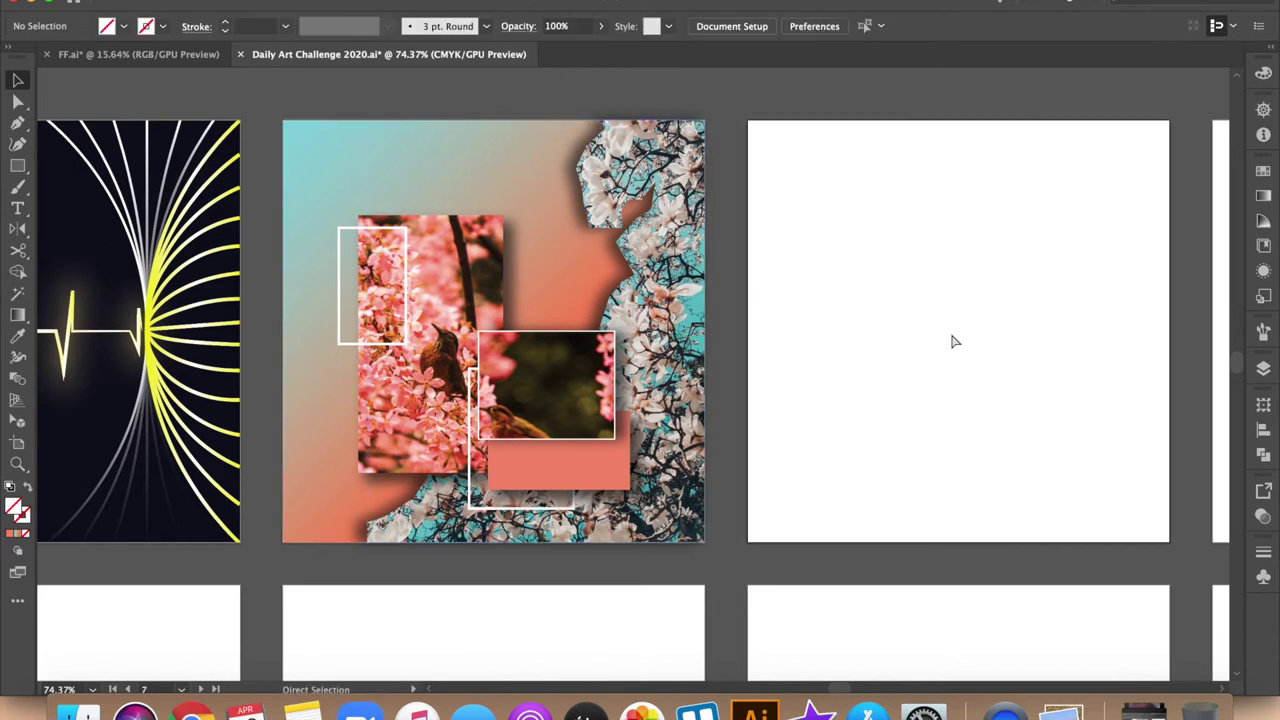
{"action": "left_click", "coordinate": [700, 372]}
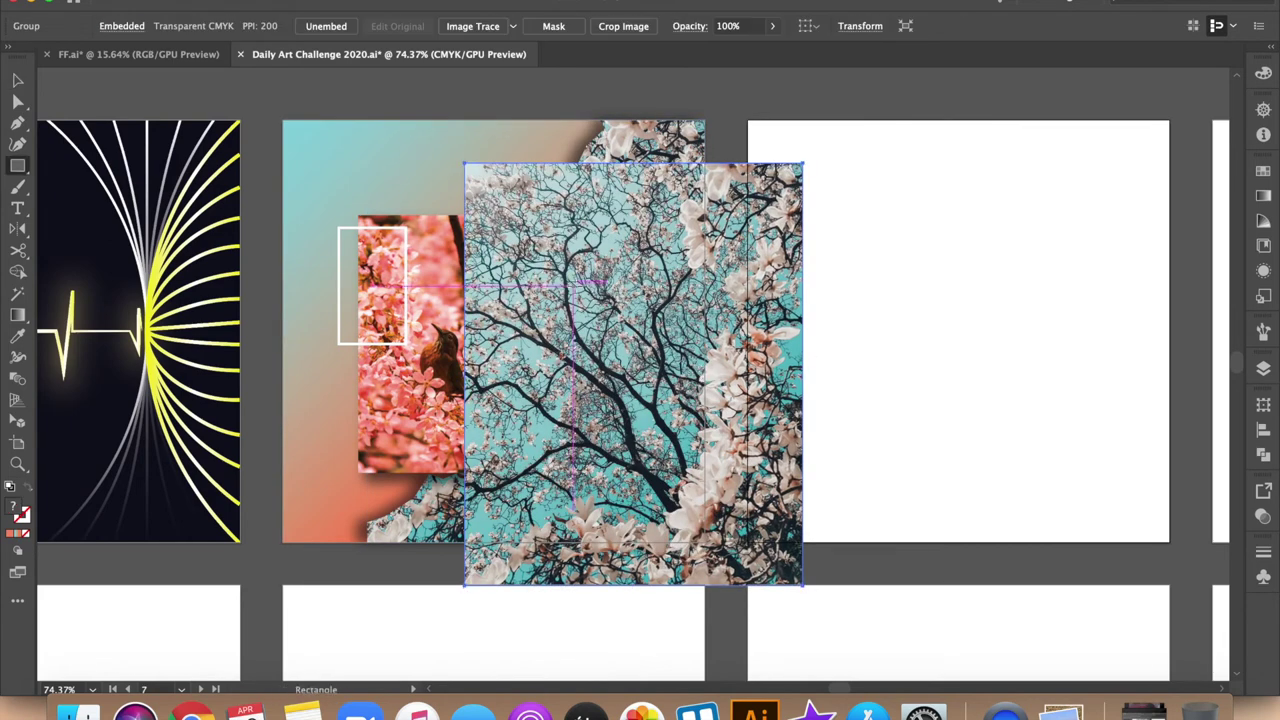
Clip the magnolia image to a square and move the crop to the upper left
{"action": "mouse_move", "coordinate": [464, 163]}
{"action": "left_mouse_down"}
{"action": "mouse_move", "coordinate": [585, 302]}
{"action": "mouse_move", "coordinate": [630, 328]}
{"action": "left_mouse_up"}
{"action": "key", "text": "v"}
{"action": "left_click", "coordinate": [708, 340], "text": "shift"}
{"action": "right_click", "coordinate": [708, 335]}
{"action": "left_click", "coordinate": [797, 463]}
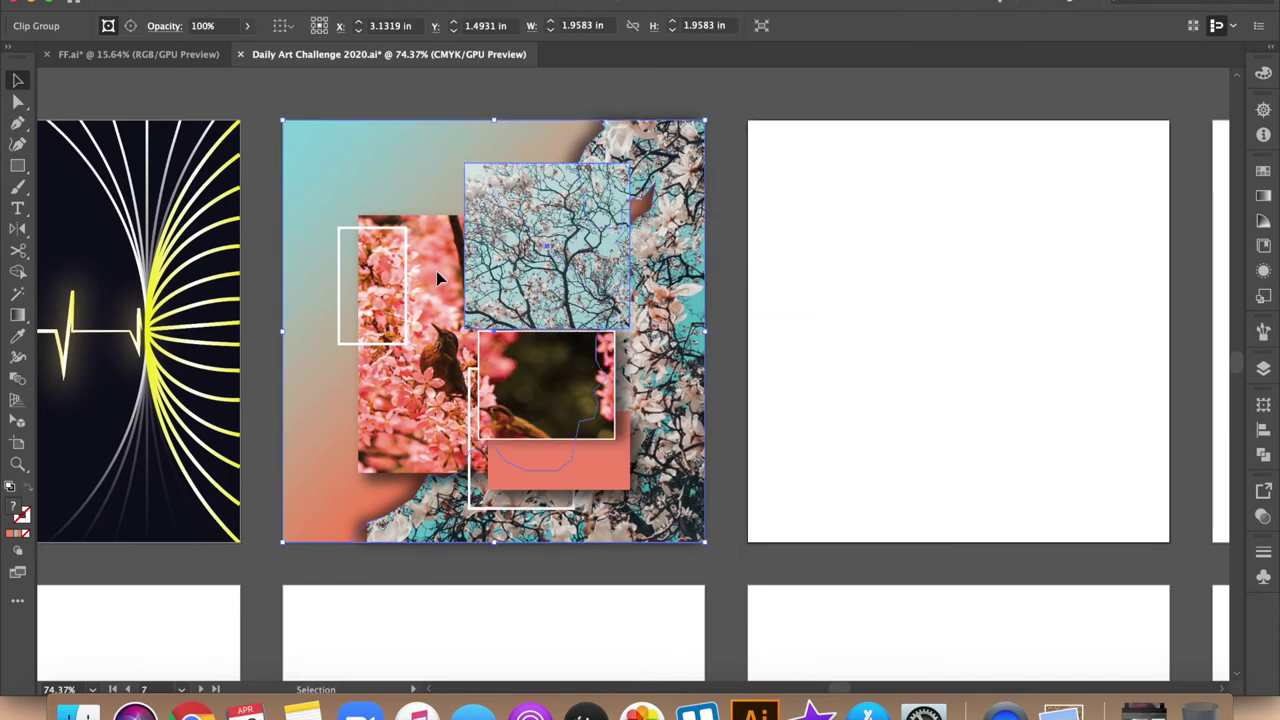
{"action": "left_click", "coordinate": [925, 317]}
{"action": "left_click_drag", "start_coordinate": [570, 237], "coordinate": [410, 205]}
In Layers, move the tree crop beneath the pink photo, then discard it
{"action": "left_click", "coordinate": [1263, 368]}
{"action": "left_click_drag", "start_coordinate": [1140, 408], "coordinate": [1138, 452]}
{"action": "left_click", "coordinate": [1015, 240]}
{"action": "key", "text": "ctrl+z"}
{"action": "key", "text": "Delete"}
{"action": "key", "text": "p"}
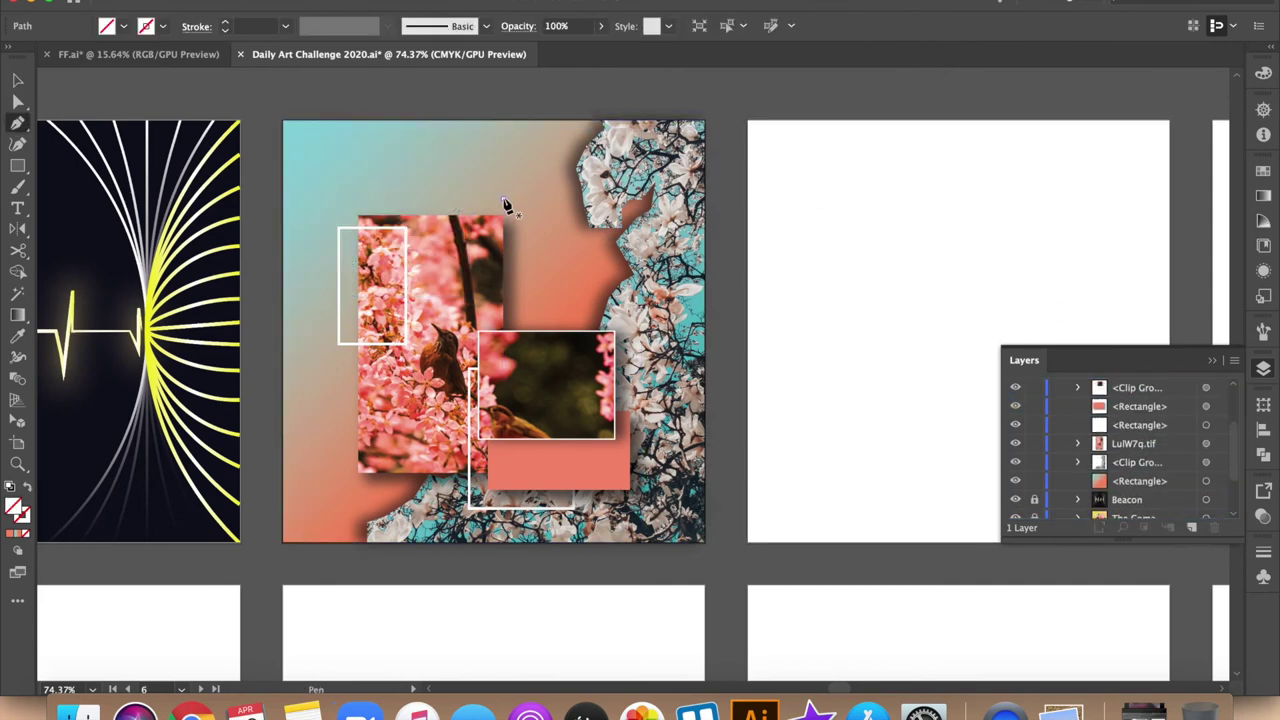
Draw a white horizontal line at top left and duplicate it upward into stacked stripes
{"action": "left_click", "coordinate": [349, 198]}
{"action": "key", "text": "v"}
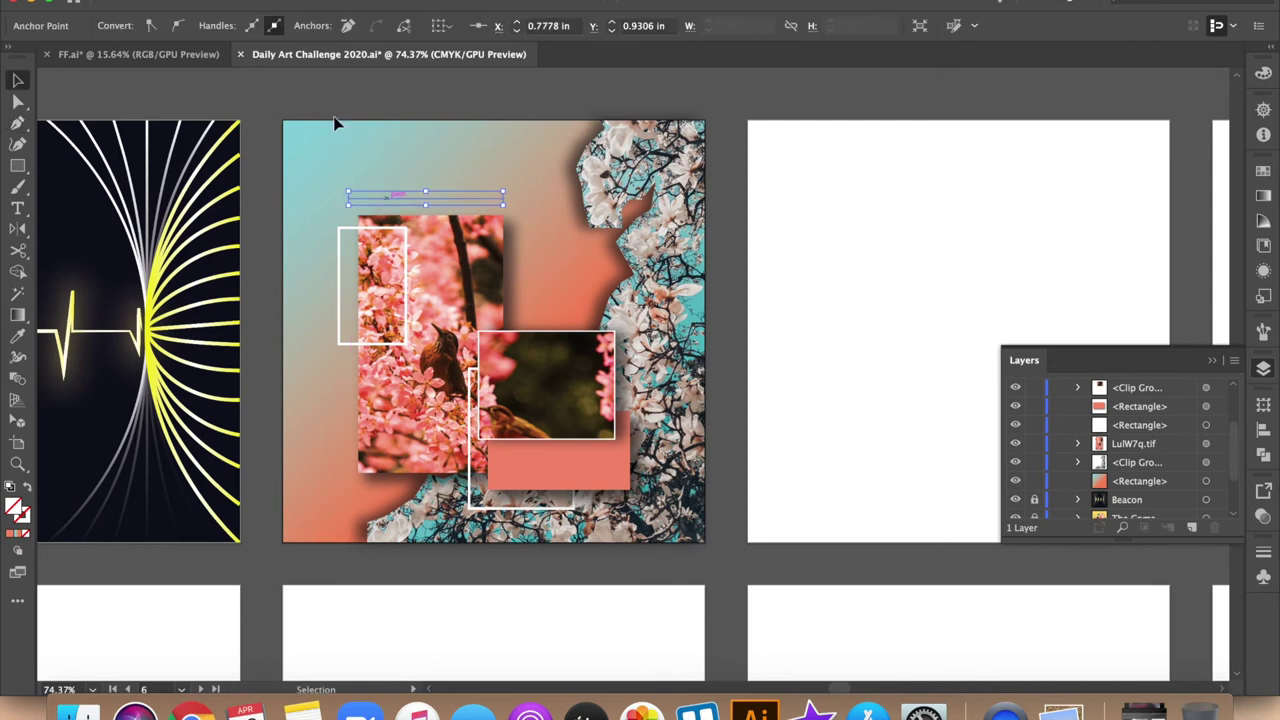
{"action": "left_click", "coordinate": [814, 190]}
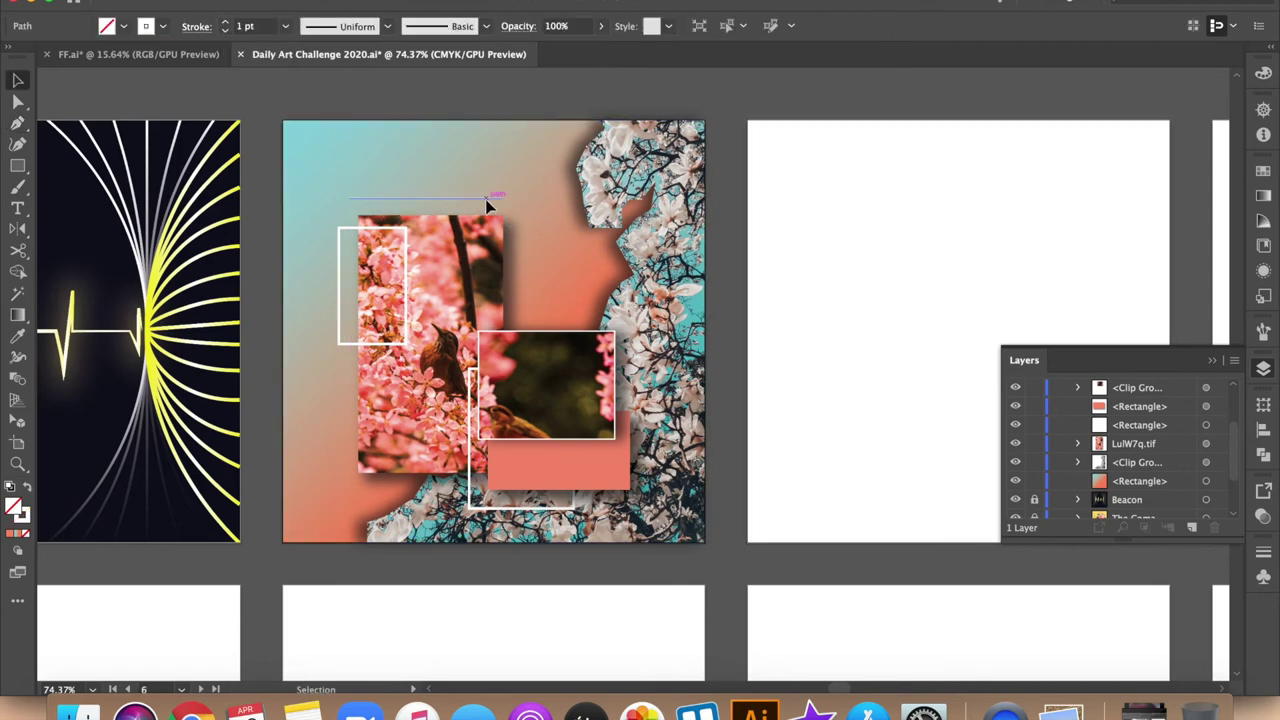
{"action": "left_click_drag", "start_coordinate": [470, 197], "coordinate": [465, 190]}
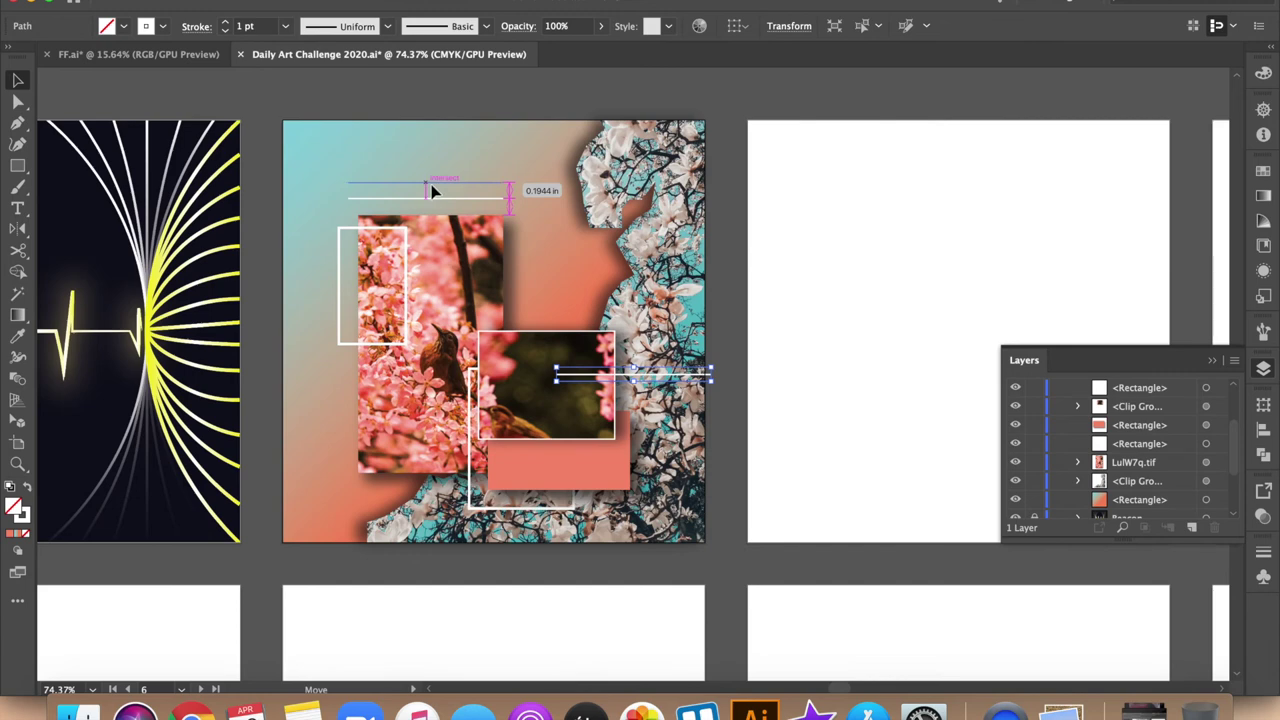
{"action": "key", "text": "super+d"}
{"action": "left_click_drag", "start_coordinate": [465, 183], "coordinate": [467, 158]}
Bring the magnolia tree image to the front
{"action": "left_click", "coordinate": [868, 222]}
{"action": "left_click", "coordinate": [685, 300]}
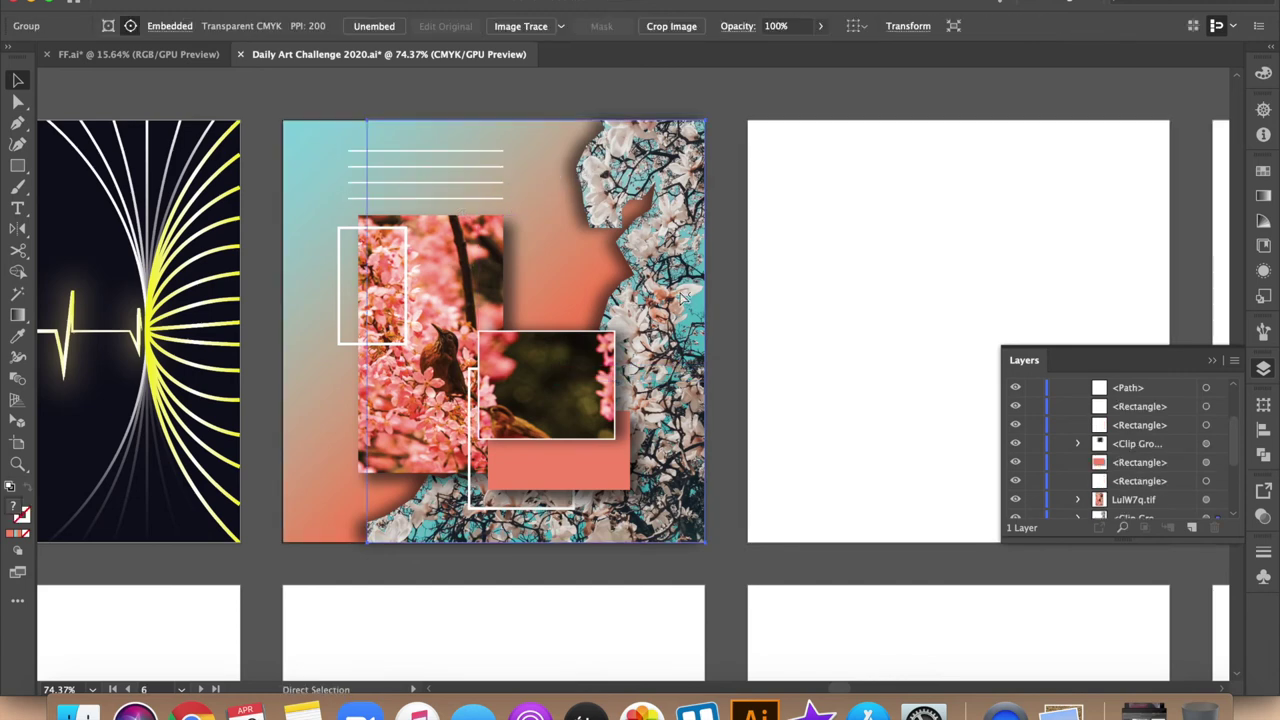
{"action": "key", "text": "super+shift+bracketright"}
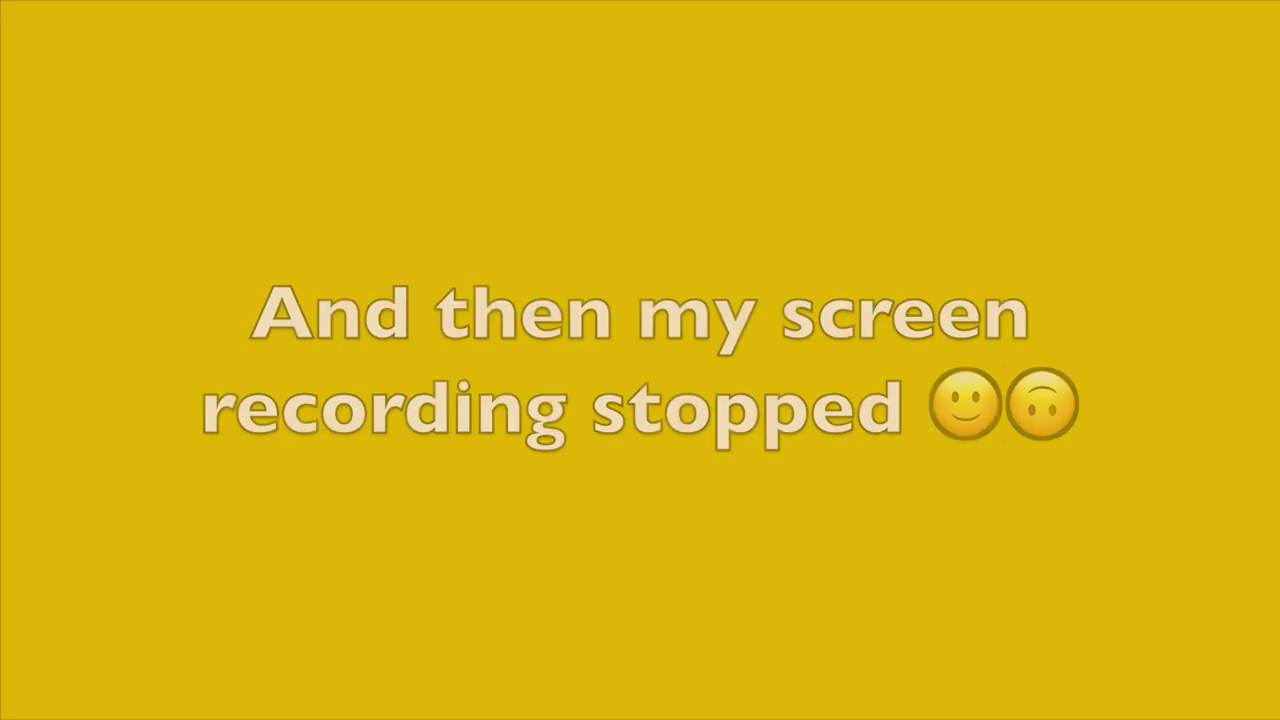